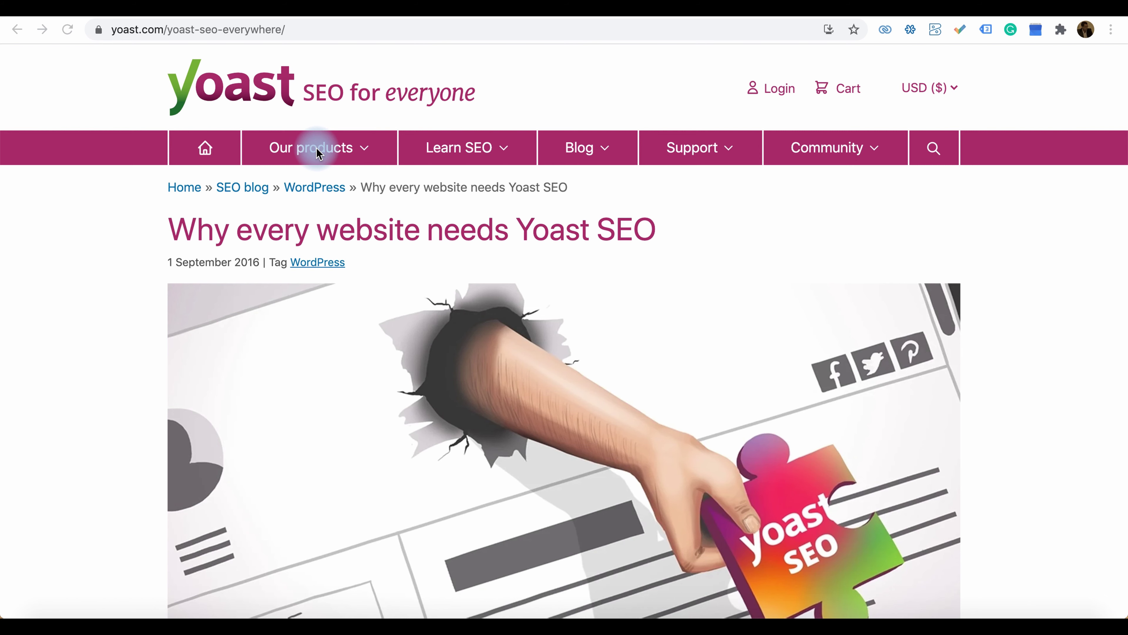
# Open Yoast.com's 'Why should I buy Premium' page from the Our products menu.
pyautogui.click(360, 151)
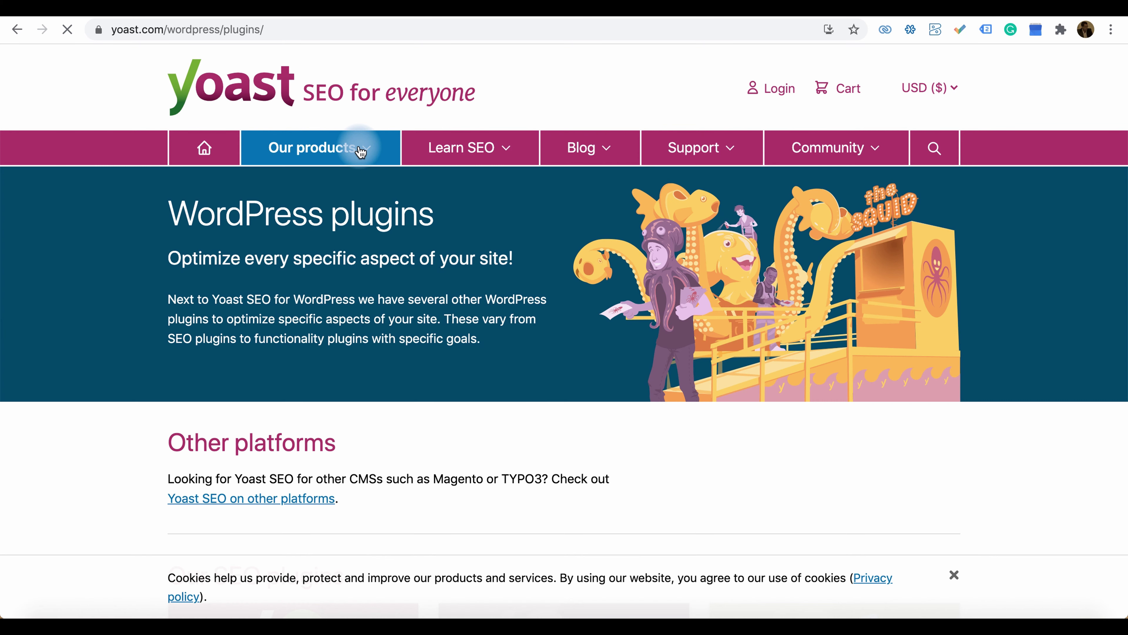
pyautogui.click(360, 150)
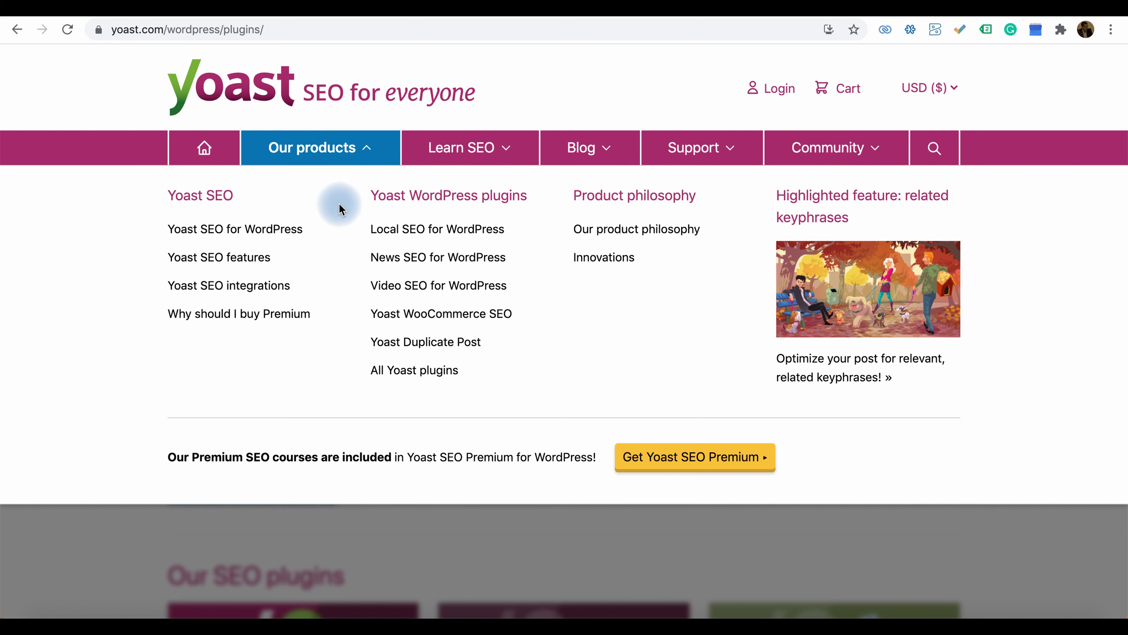
pyautogui.click(278, 314)
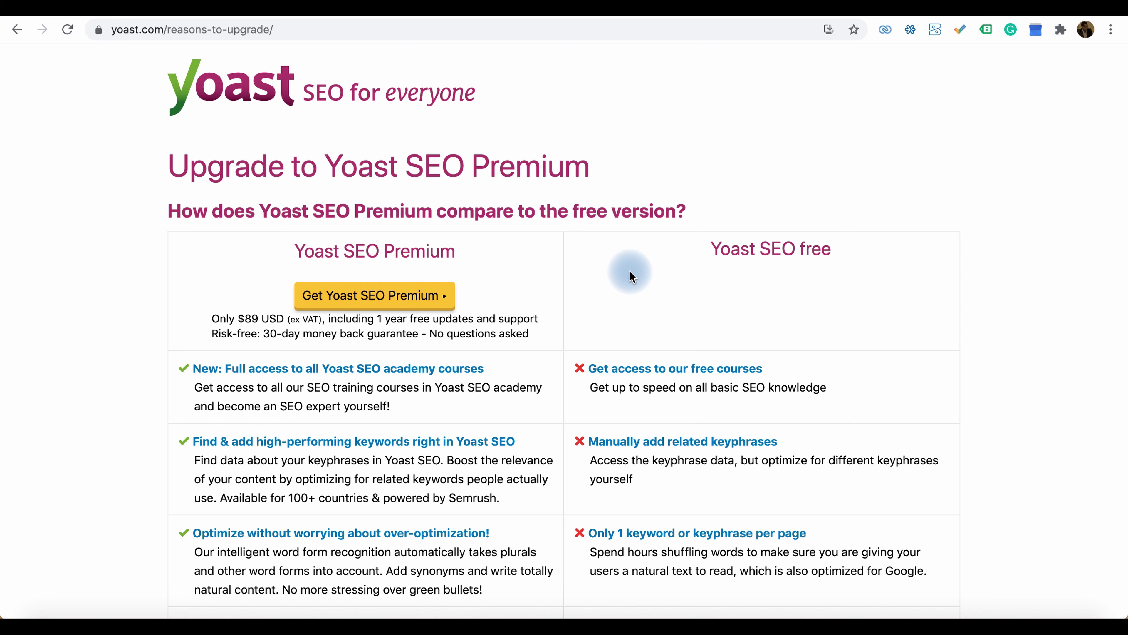
# Review the Premium ($89) versus free comparison table, then return to the WordPress 'yoast' plugin results.
pyautogui.scroll(-2, 633, 277)
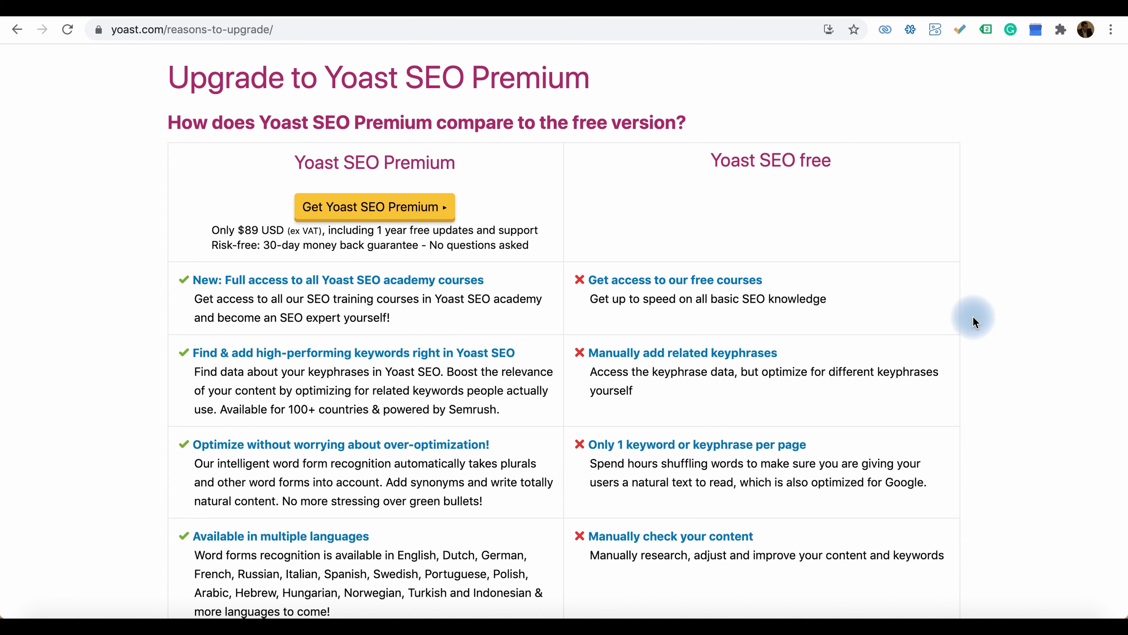
pyautogui.scroll(-5, 973, 316)
pyautogui.scroll(-2, 974, 322)
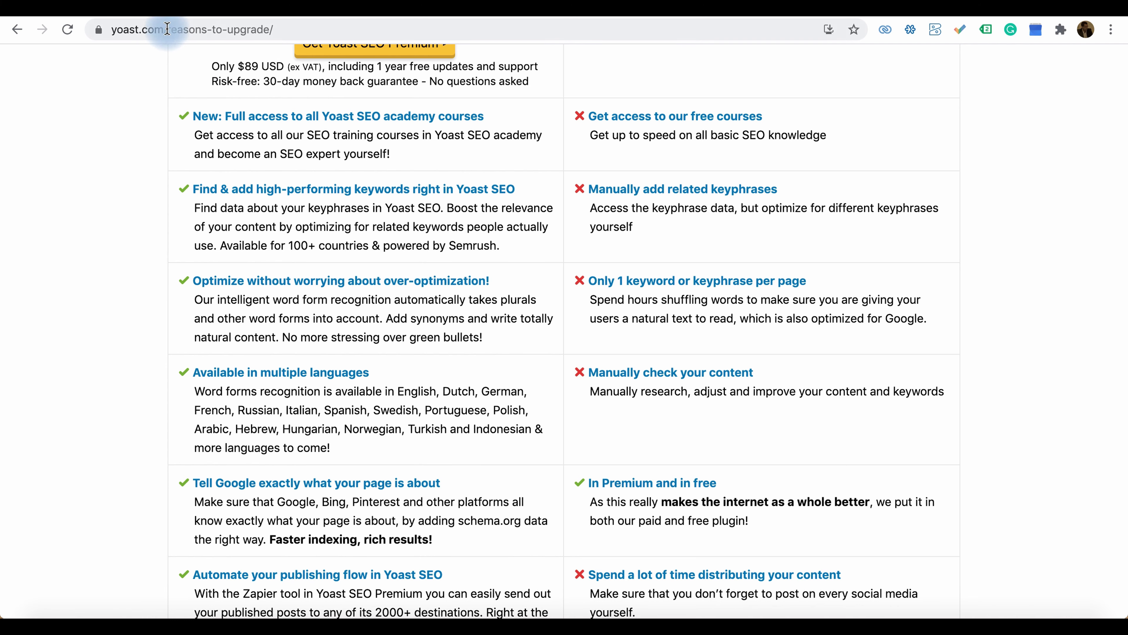
pyautogui.click(164, 13)
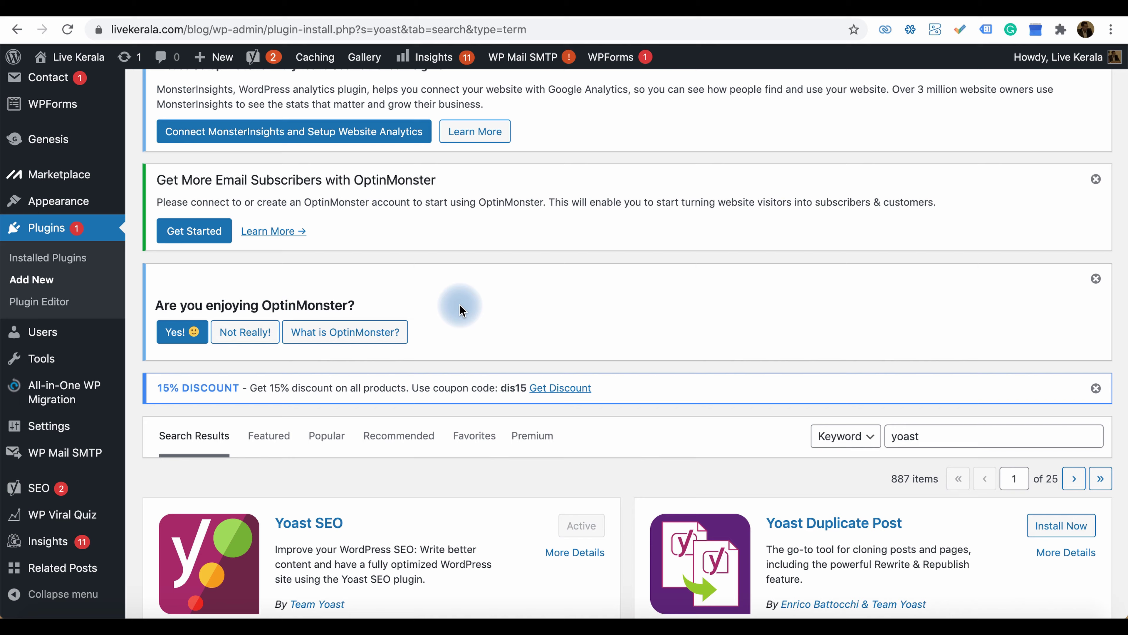
# Scroll the 887 'yoast' plugin results, where Yoast SEO shows Active.
pyautogui.scroll(-3, 460, 307)
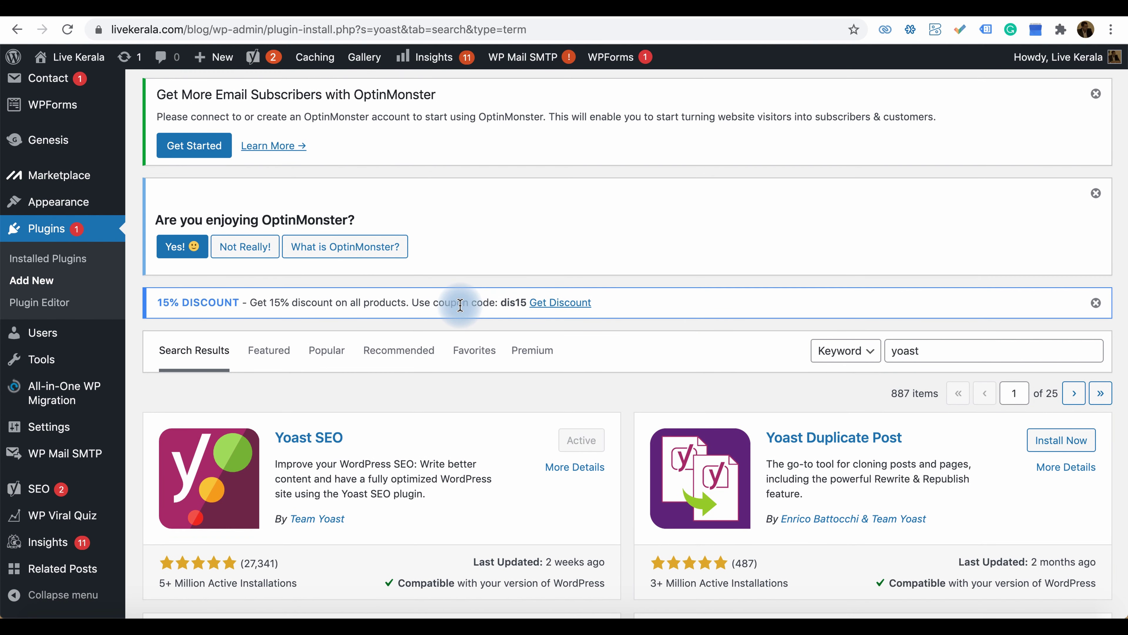
pyautogui.scroll(-1, 460, 305)
pyautogui.moveTo(118, 436)
pyautogui.scroll(2, 118, 437)
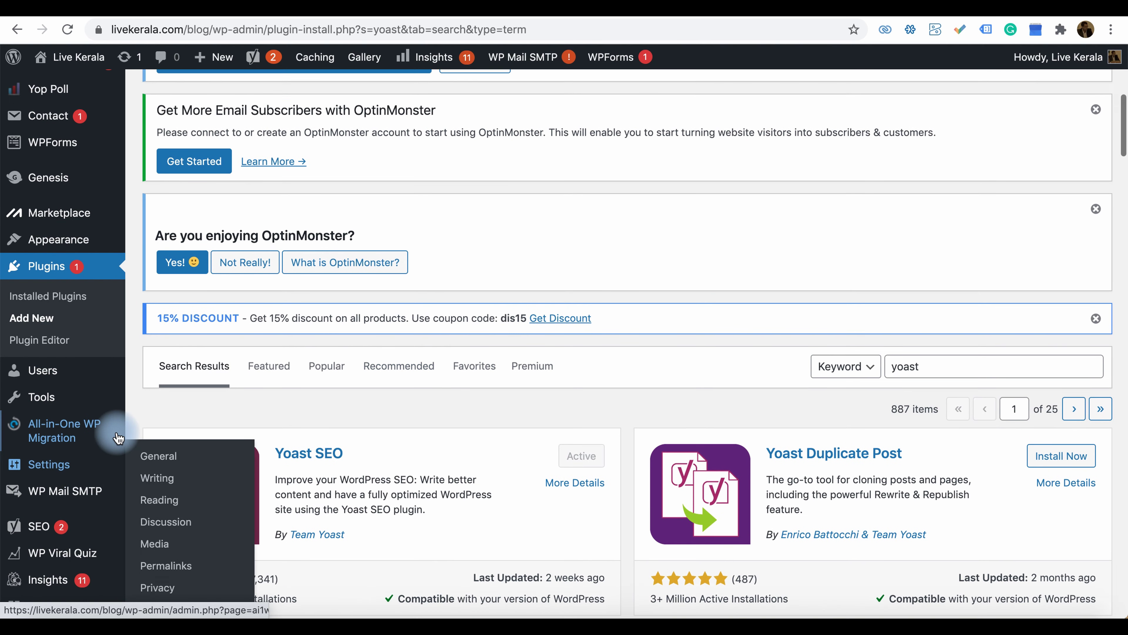
pyautogui.scroll(3, 119, 438)
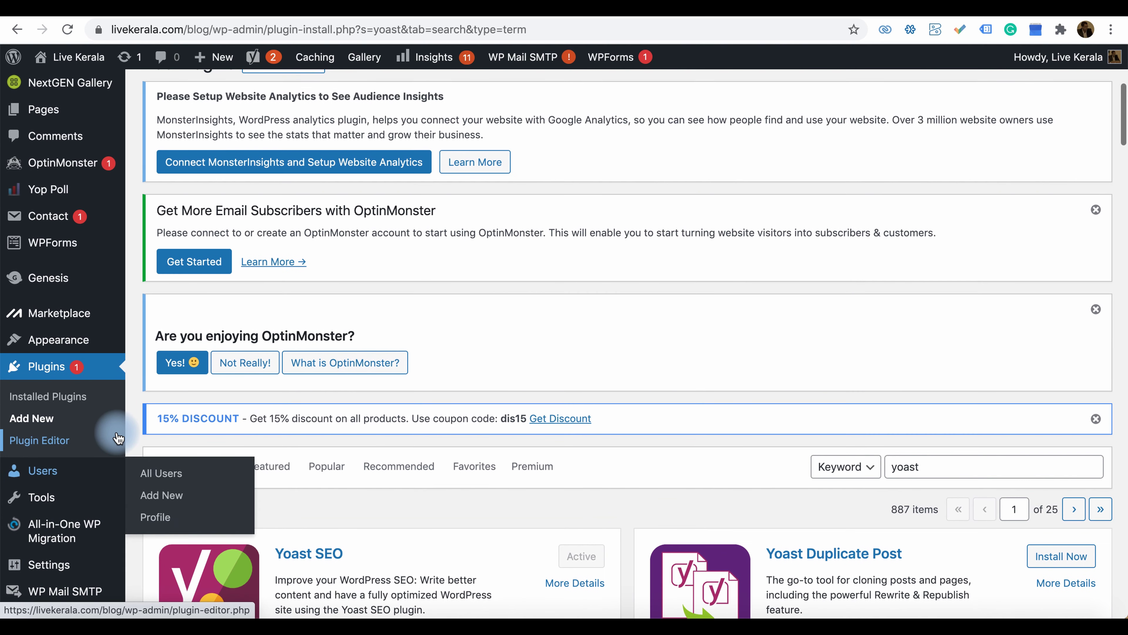
# Open the installed plugins list and scroll through it.
pyautogui.click(58, 371)
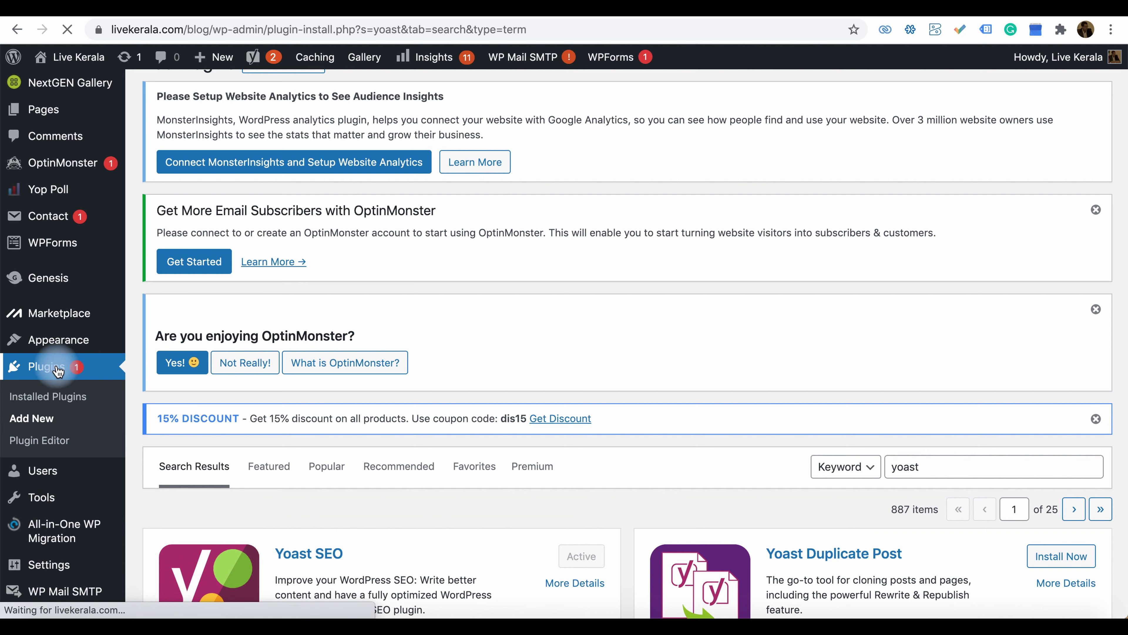
pyautogui.click(54, 371)
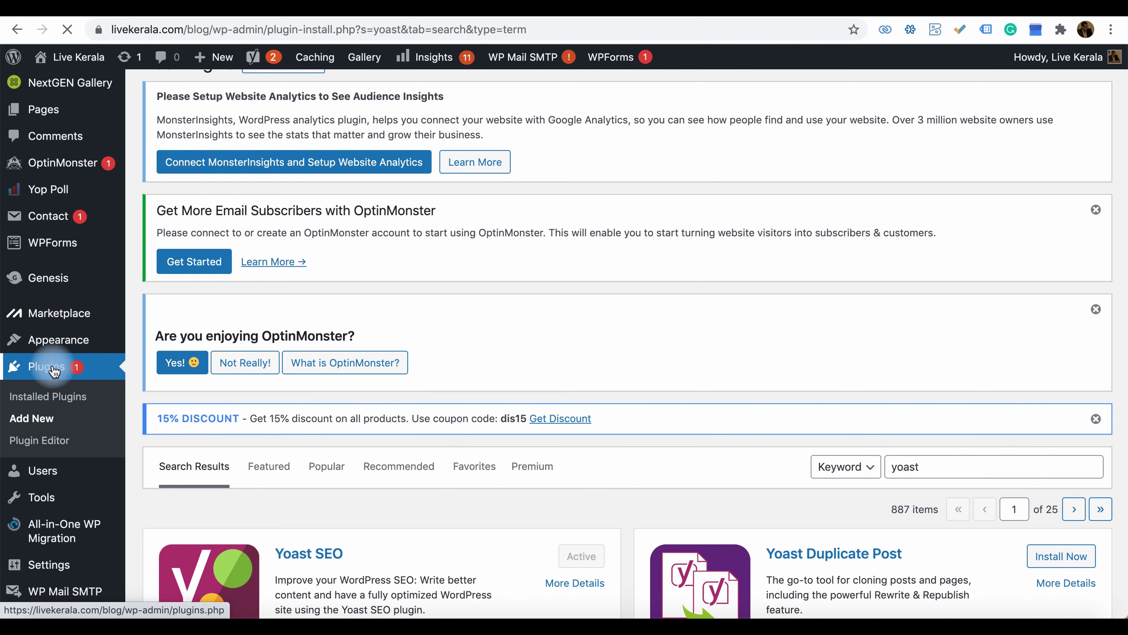
pyautogui.scroll(-3, 563, 353)
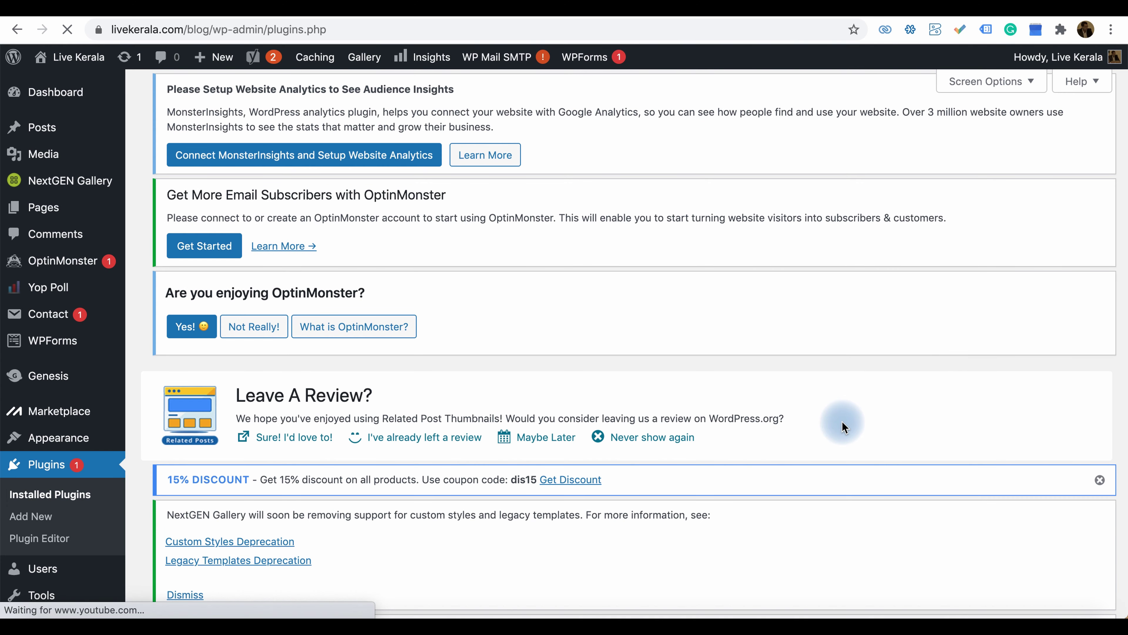
pyautogui.scroll(-8, 844, 426)
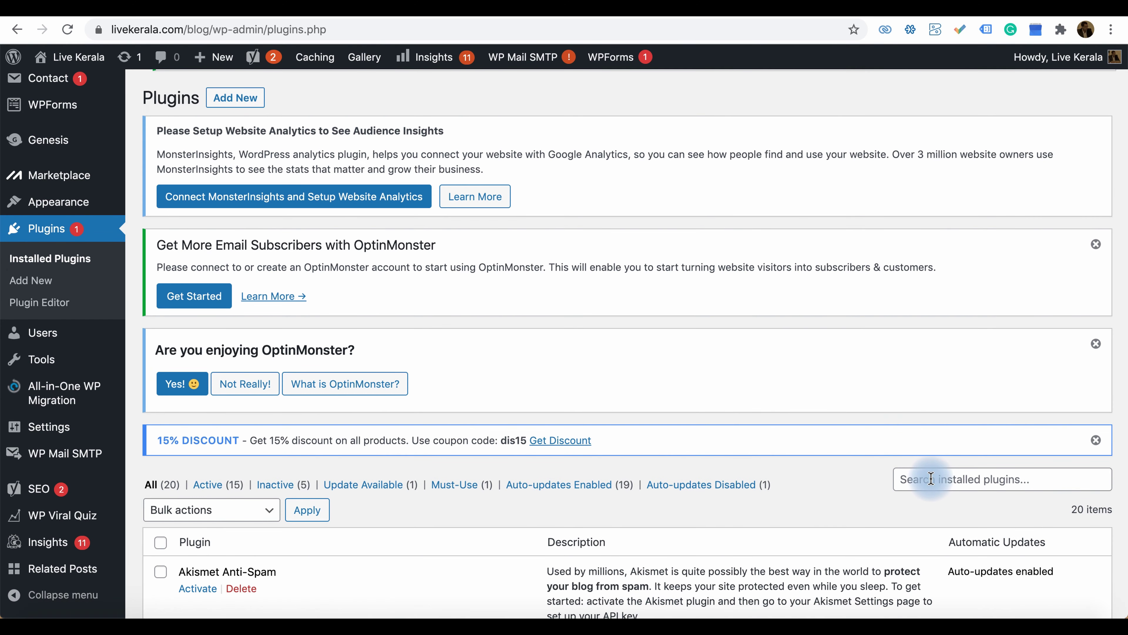
pyautogui.scroll(-2, 930, 480)
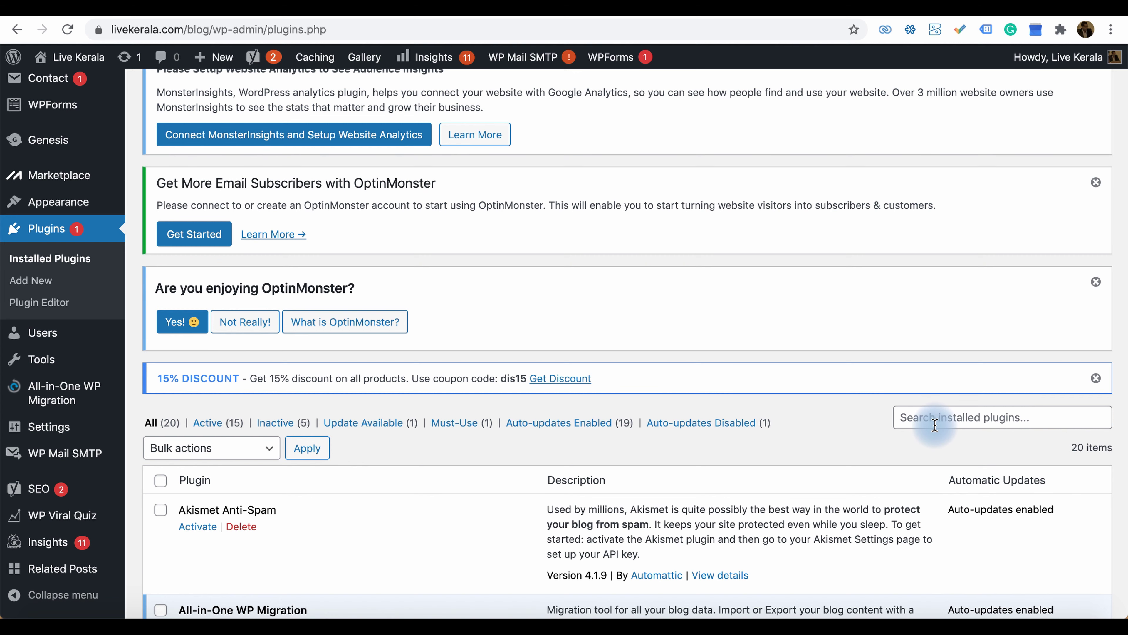
# Filter installed plugins by 'yoast' to show only Yoast SEO 16.2, then go to Add New.
pyautogui.click(935, 424)
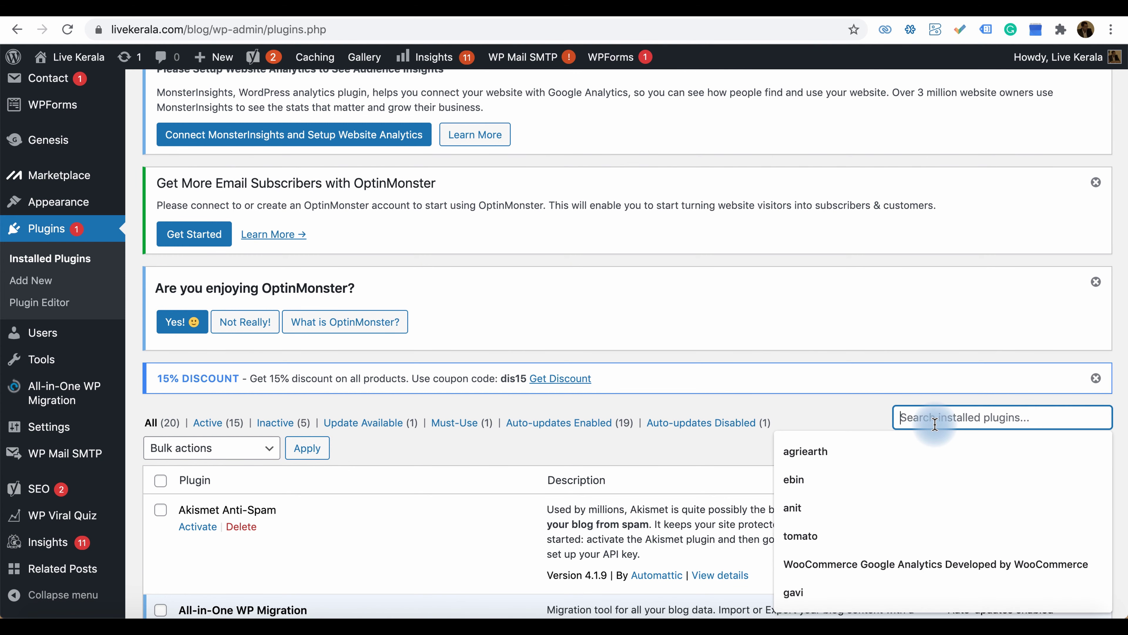
pyautogui.write('yo')
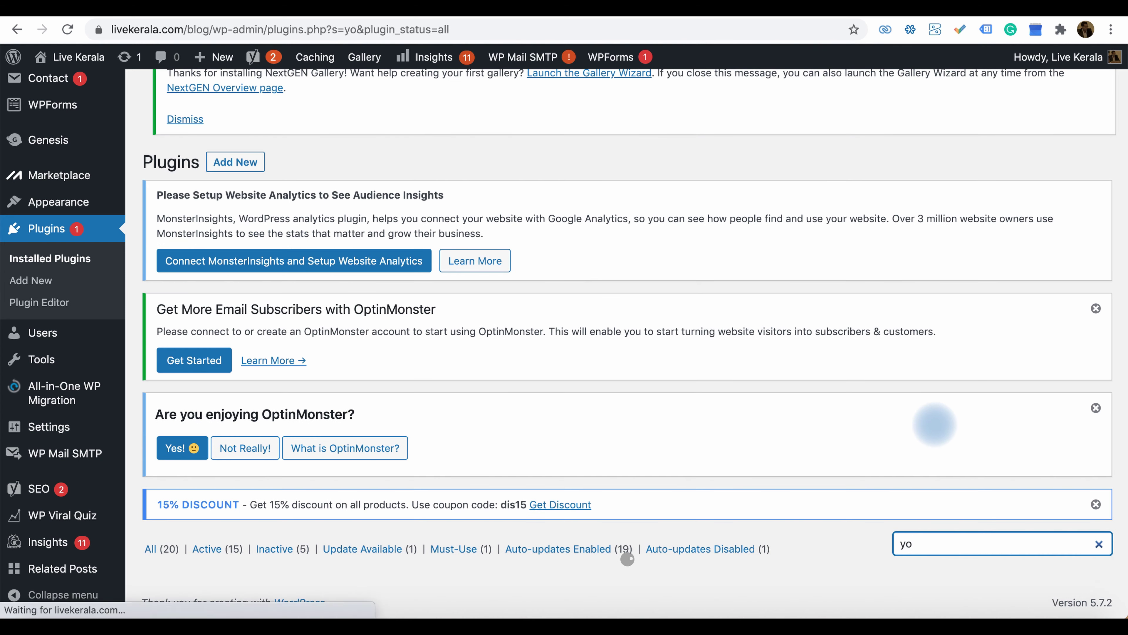
pyautogui.write('ast')
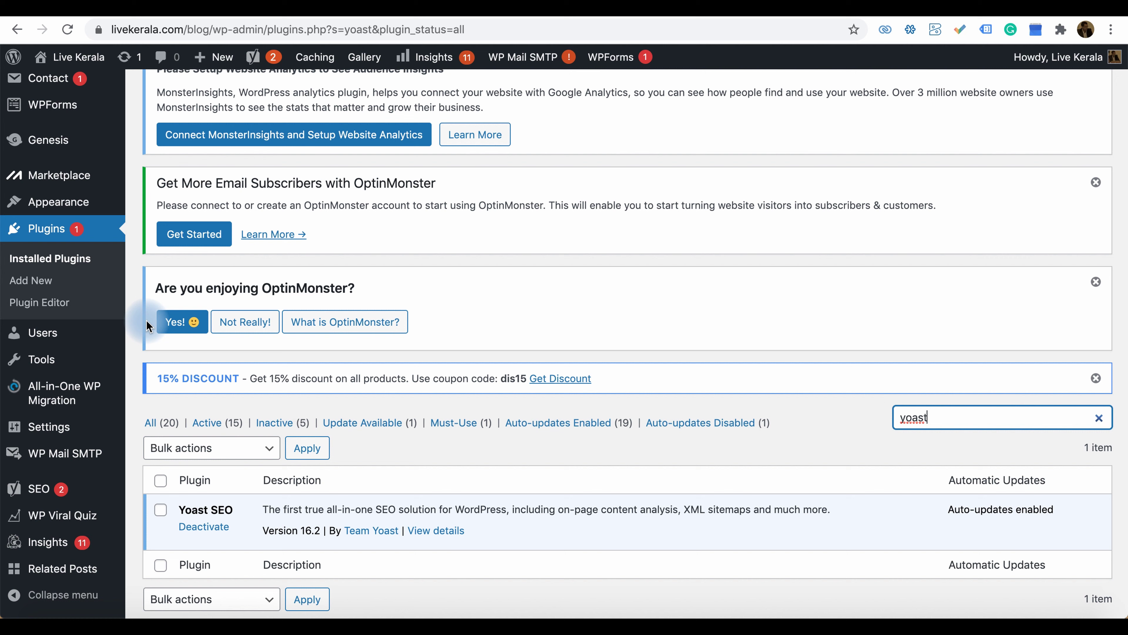
pyautogui.click(39, 278)
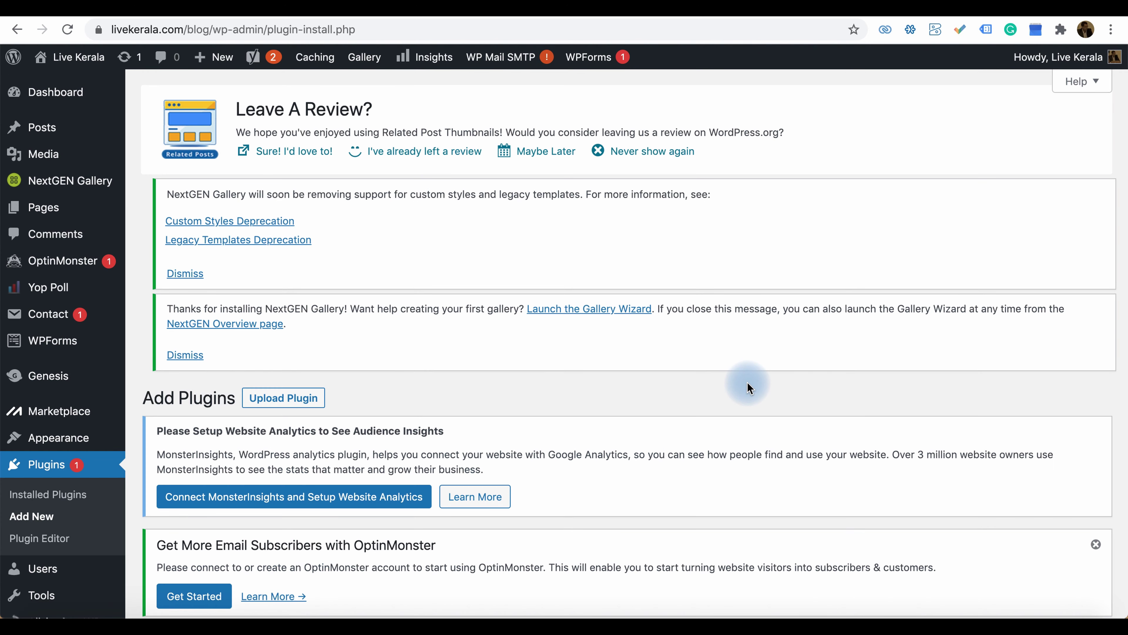
# Search the plugin directory for 'yoast'.
pyautogui.scroll(-5, 748, 384)
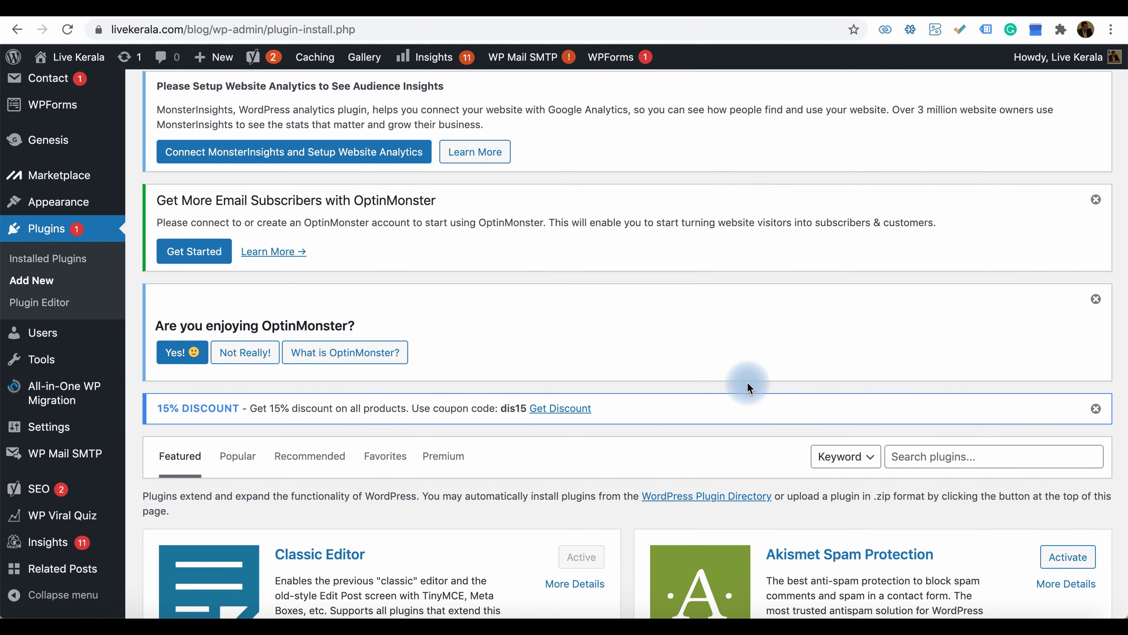
pyautogui.scroll(-3, 747, 383)
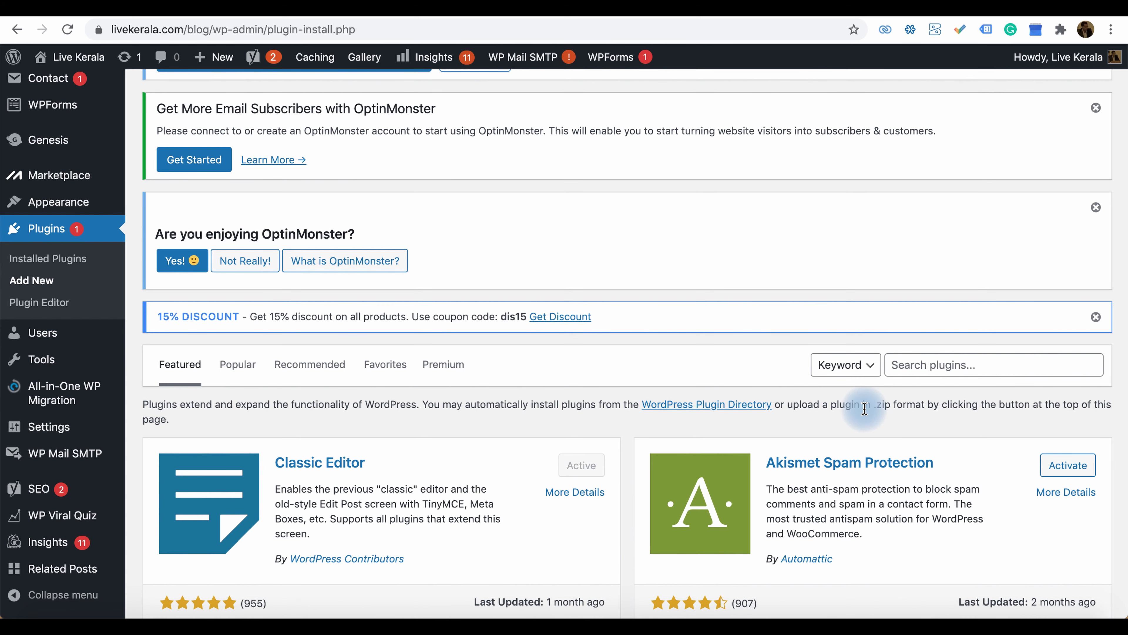
pyautogui.click(980, 367)
pyautogui.write('y')
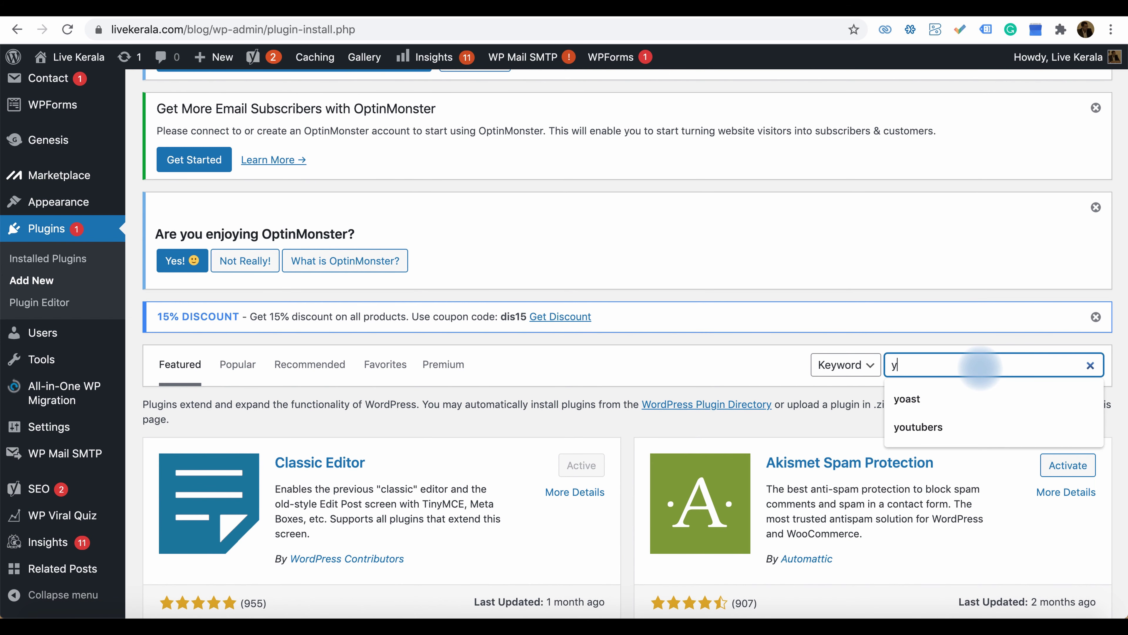
pyautogui.write('oast')
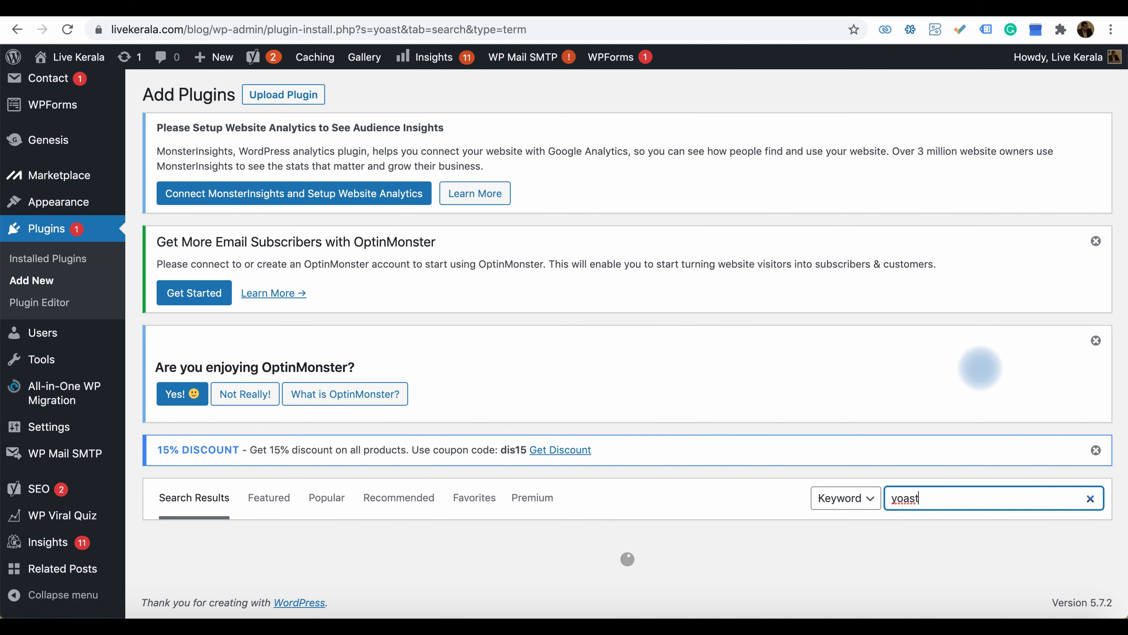
# Scroll the results to confirm Yoast SEO is Active, and bring up the SEO sidebar submenu.
pyautogui.scroll(-3, 986, 502)
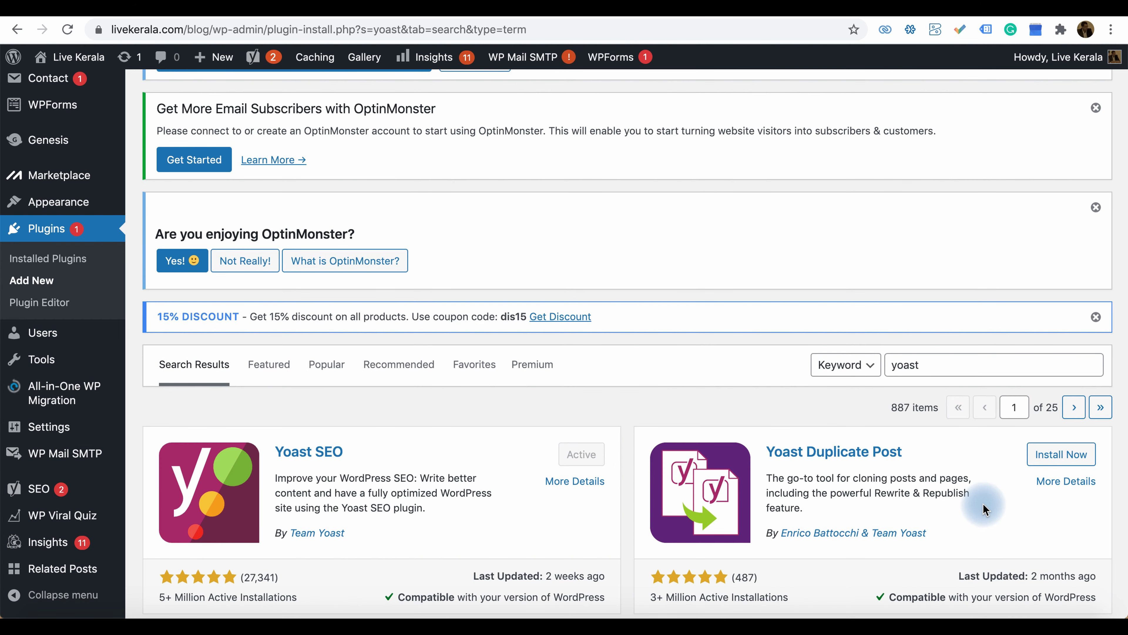
pyautogui.scroll(-3, 666, 440)
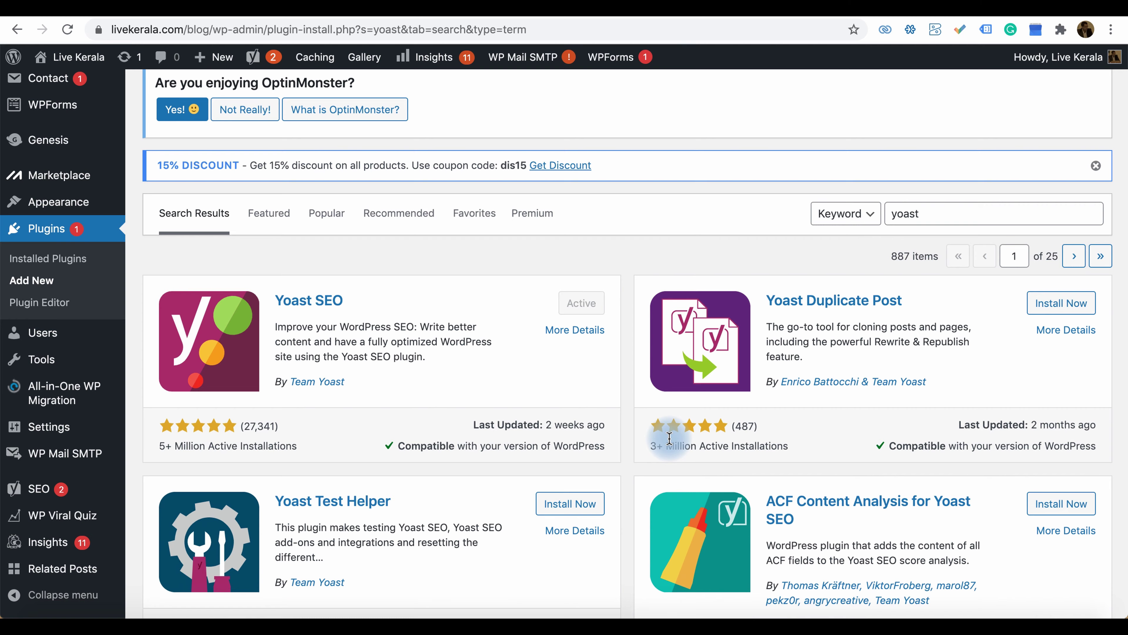
pyautogui.scroll(-2, 670, 438)
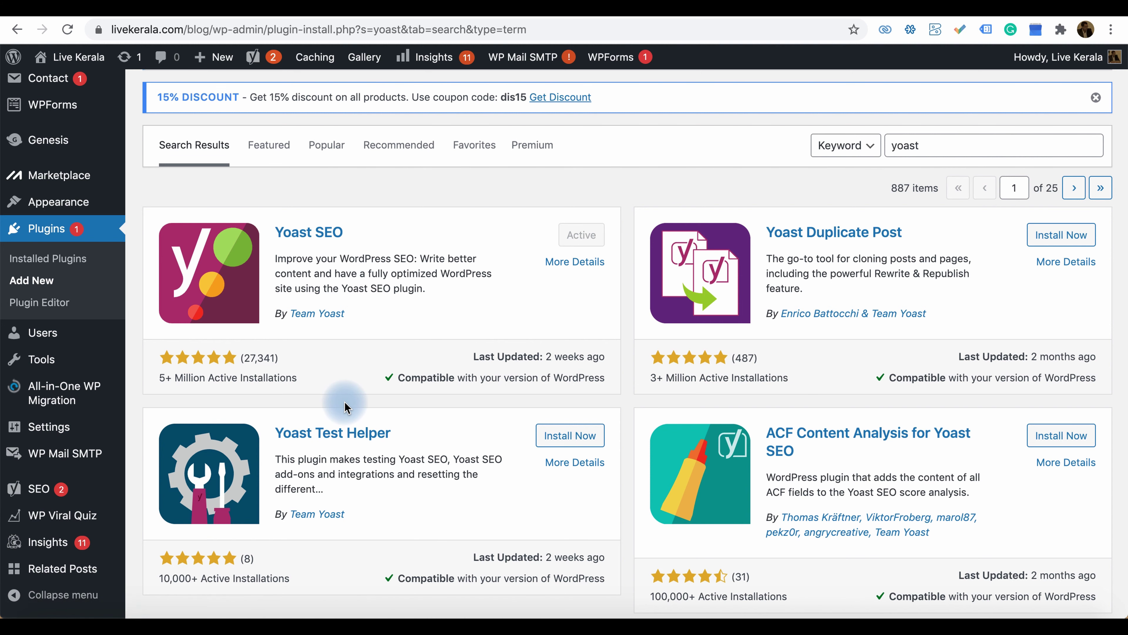
pyautogui.scroll(-1, 347, 407)
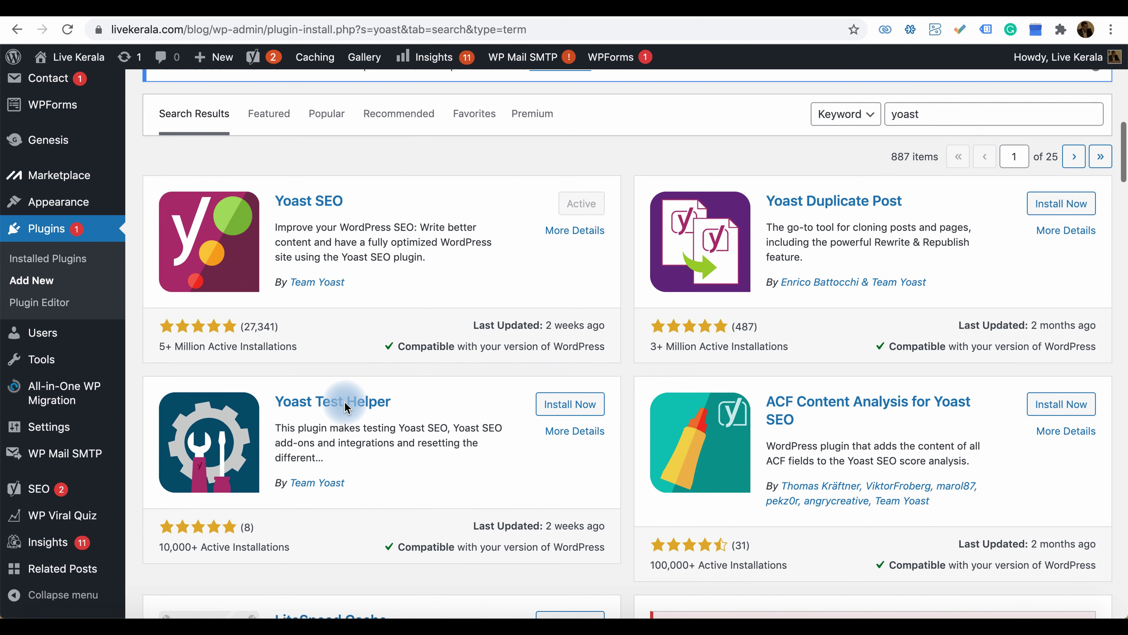
pyautogui.scroll(1, 348, 408)
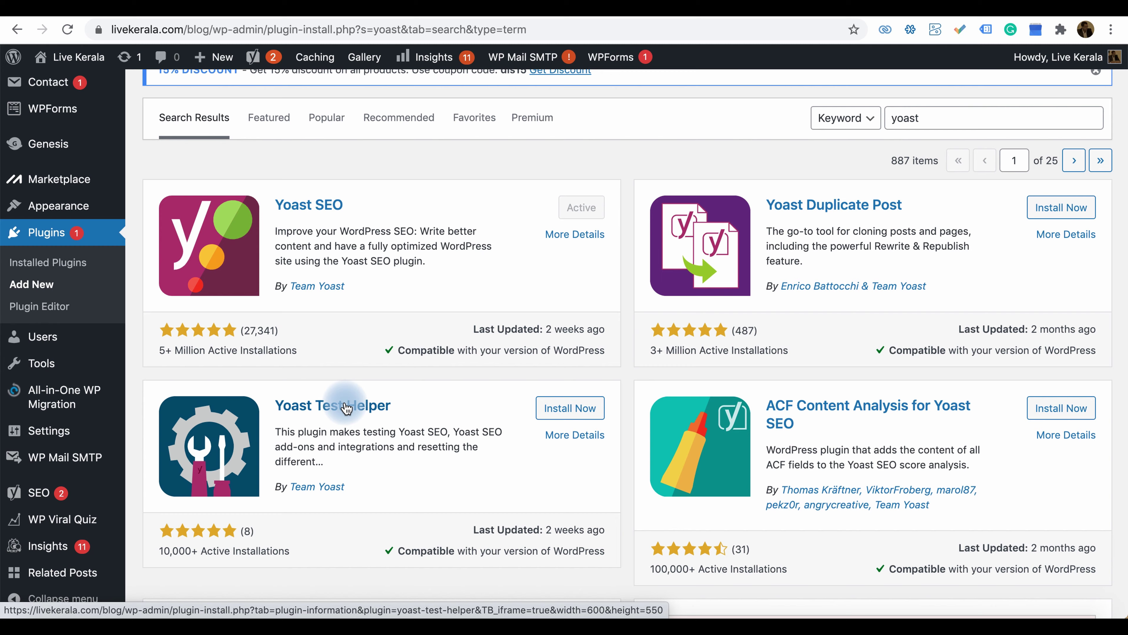
pyautogui.scroll(-3, 231, 422)
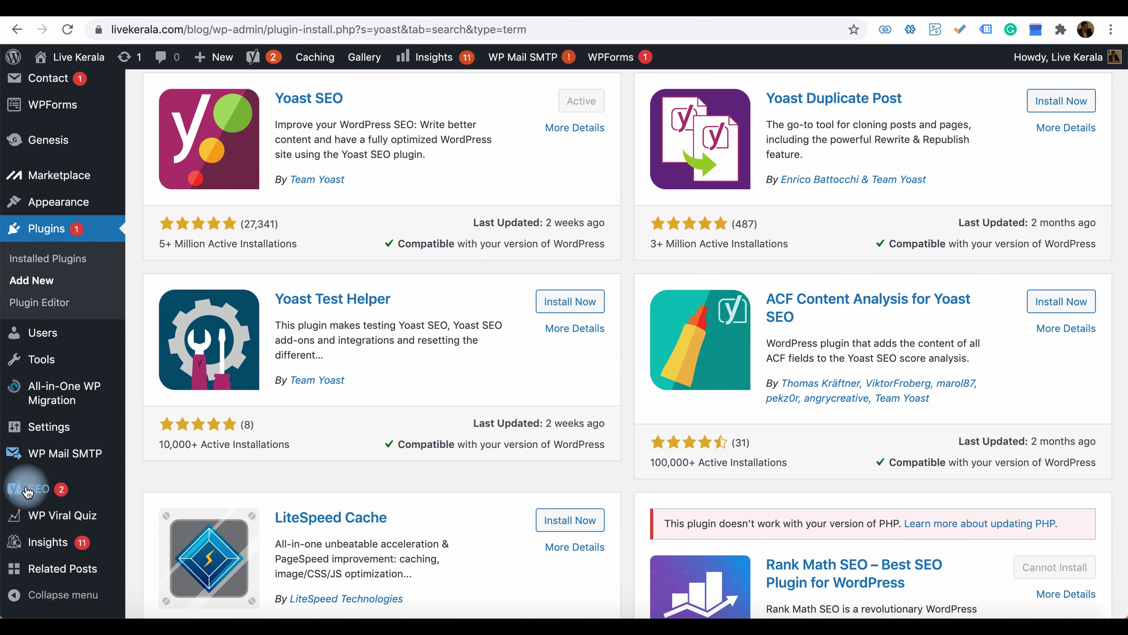
pyautogui.moveTo(25, 488)
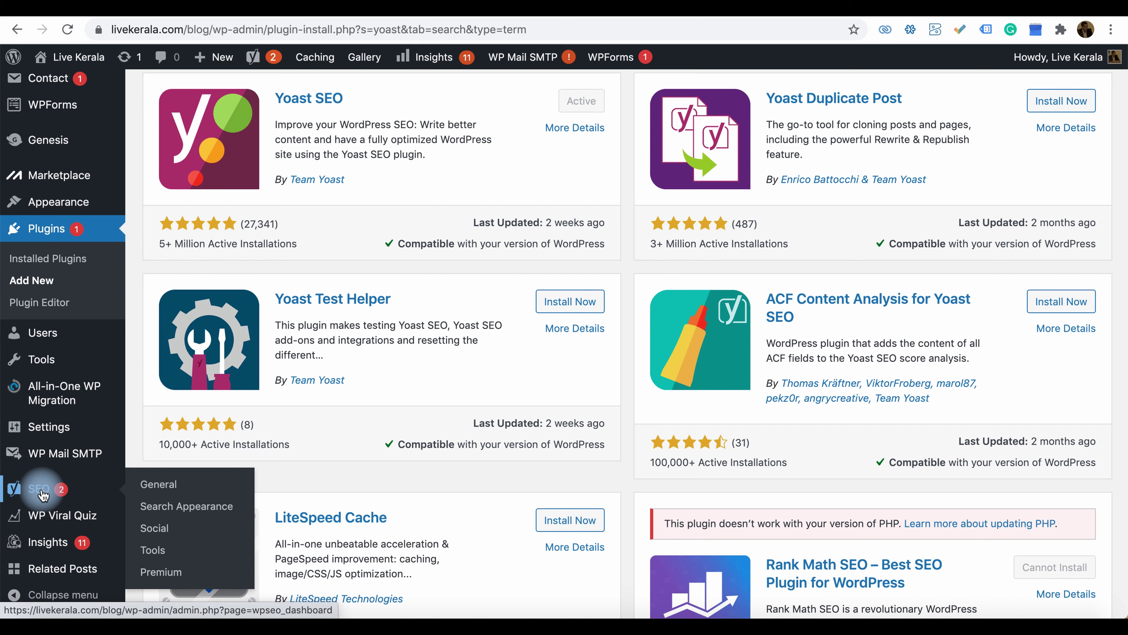
# Open Yoast SEO's General settings dashboard and look it over.
pyautogui.click(159, 489)
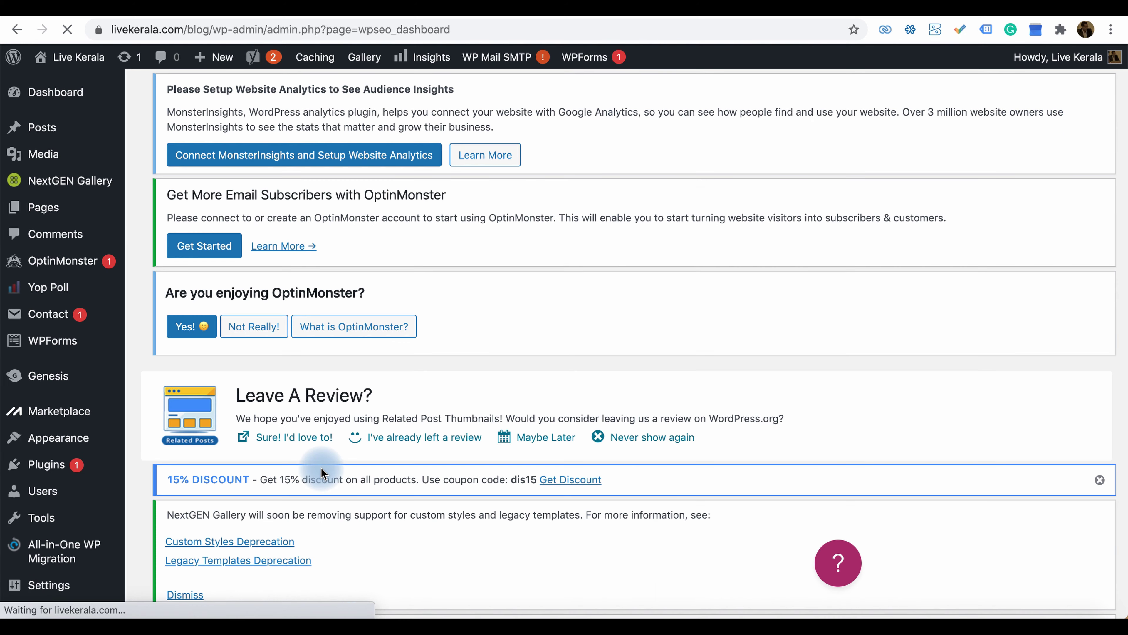
pyautogui.scroll(-5, 581, 400)
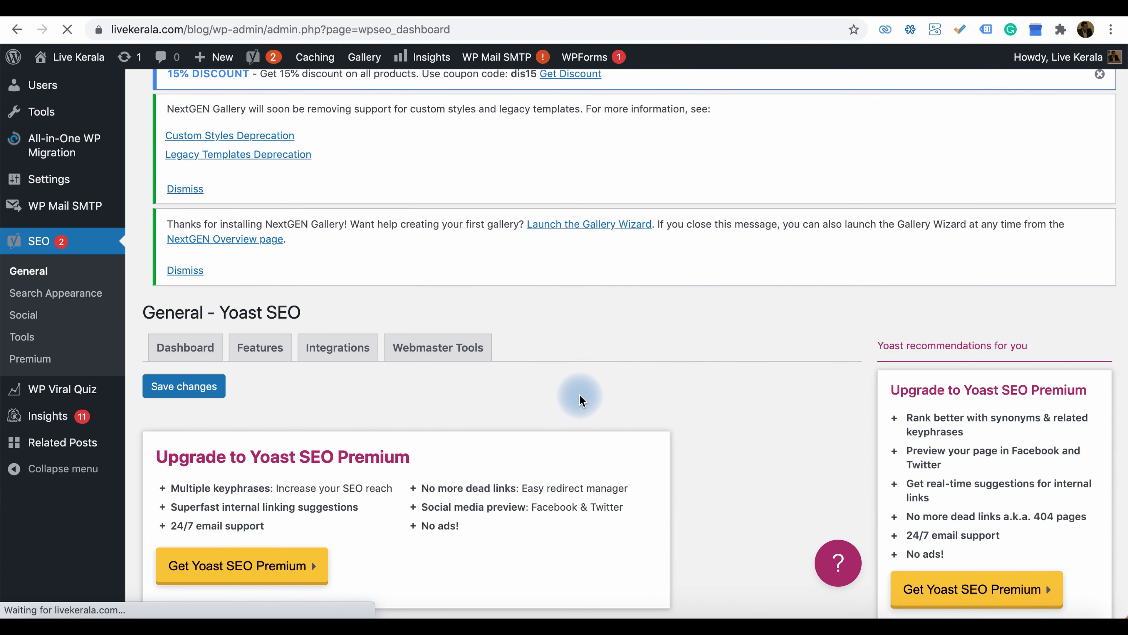
pyautogui.scroll(-5, 581, 400)
pyautogui.scroll(3, 581, 400)
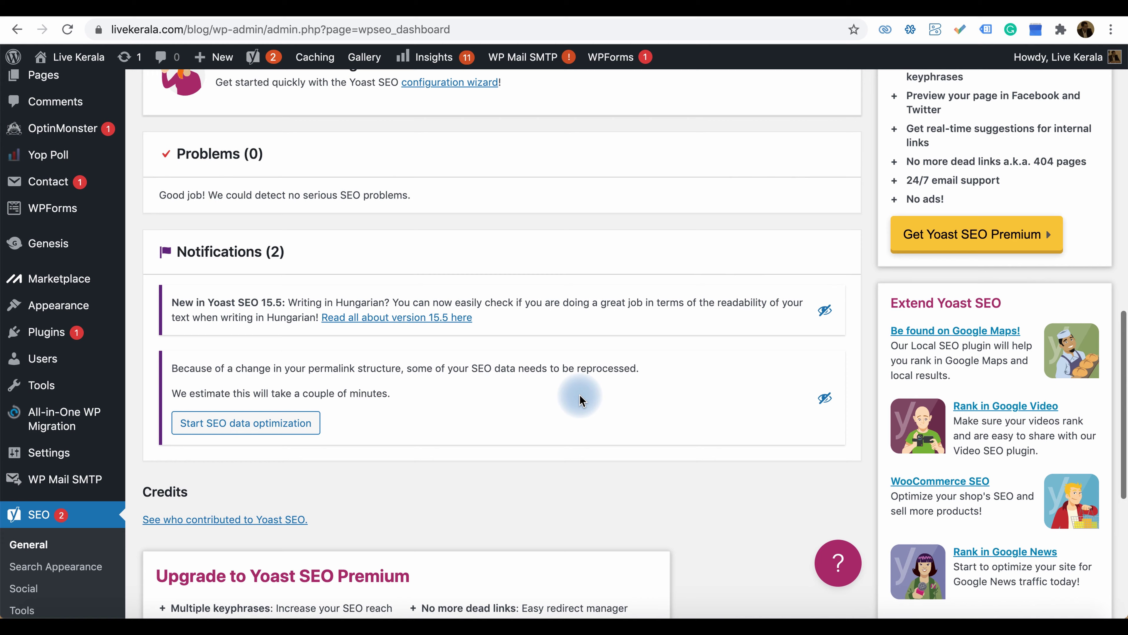
pyautogui.scroll(3, 580, 400)
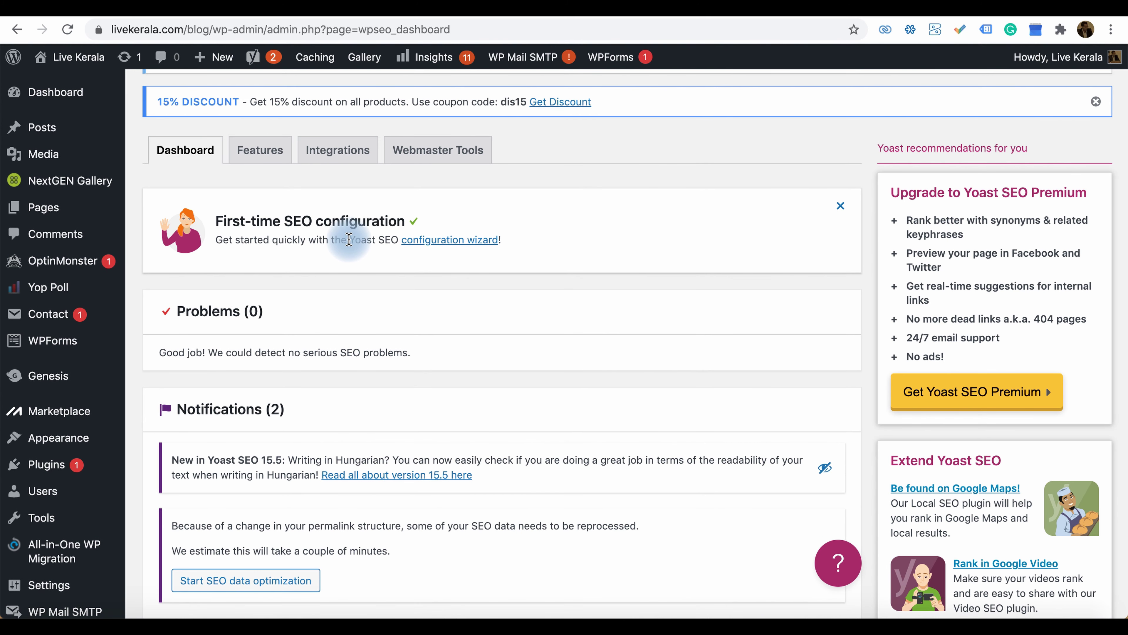
pyautogui.scroll(-2, 386, 324)
pyautogui.scroll(2, 386, 326)
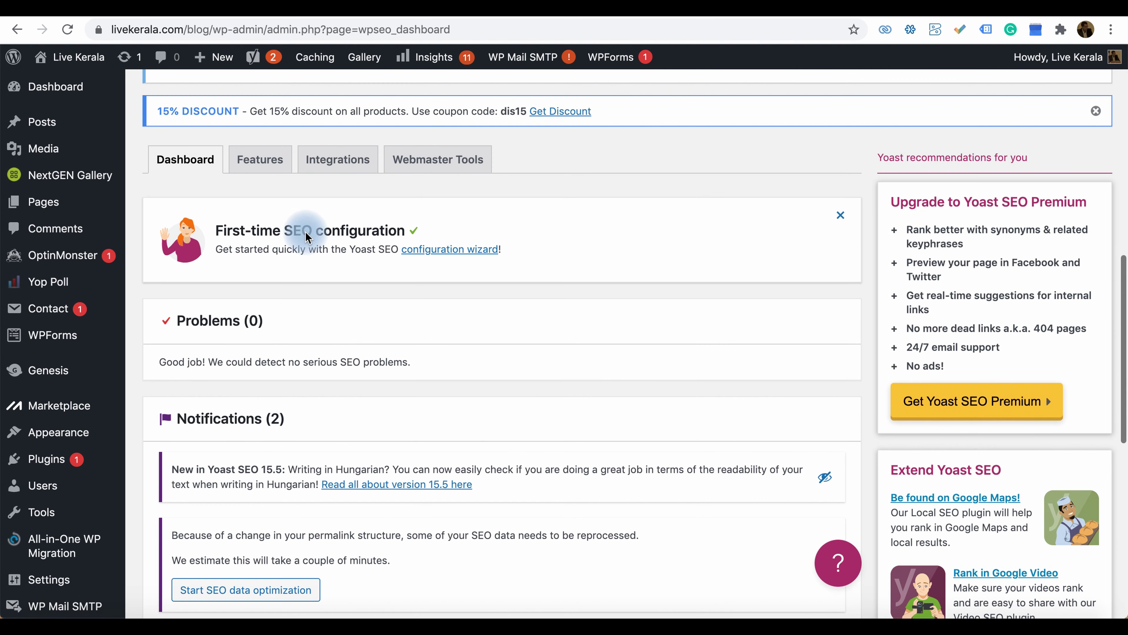
# Check that all Yoast SEO features are On, then view Integrations with SEMrush and Ryte On.
pyautogui.click(261, 167)
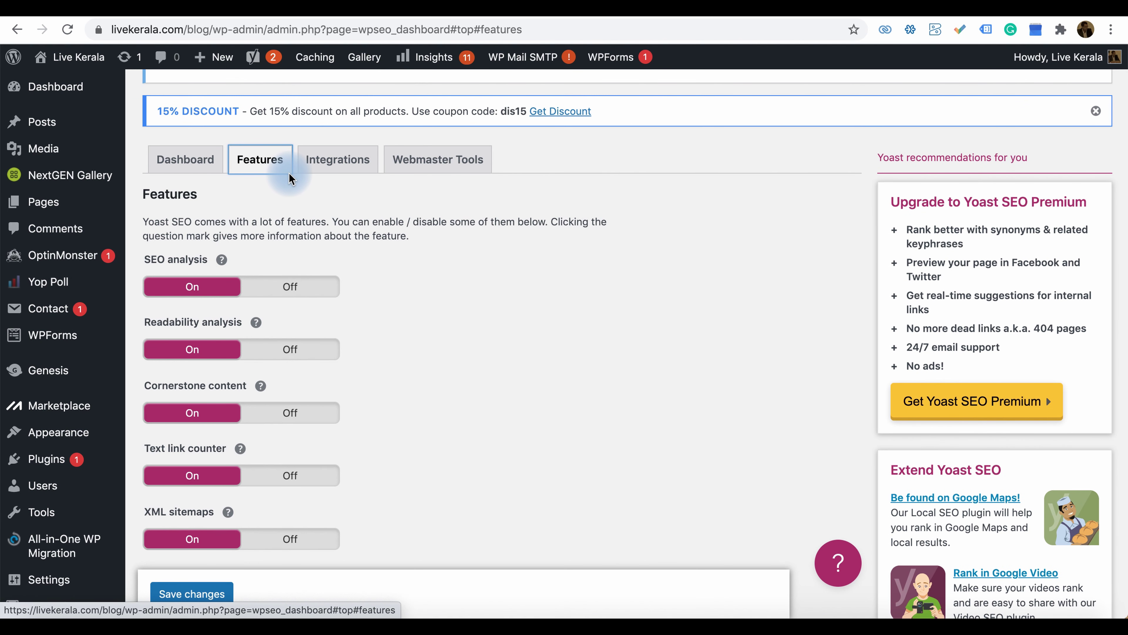
pyautogui.scroll(-2, 346, 266)
pyautogui.scroll(2, 350, 269)
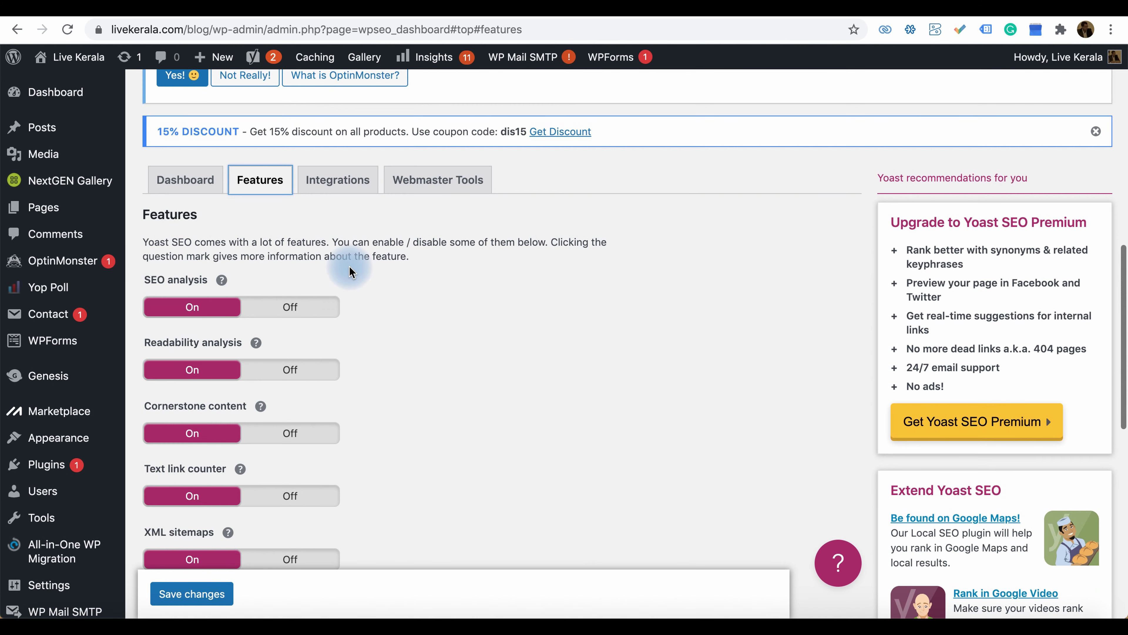
pyautogui.click(338, 180)
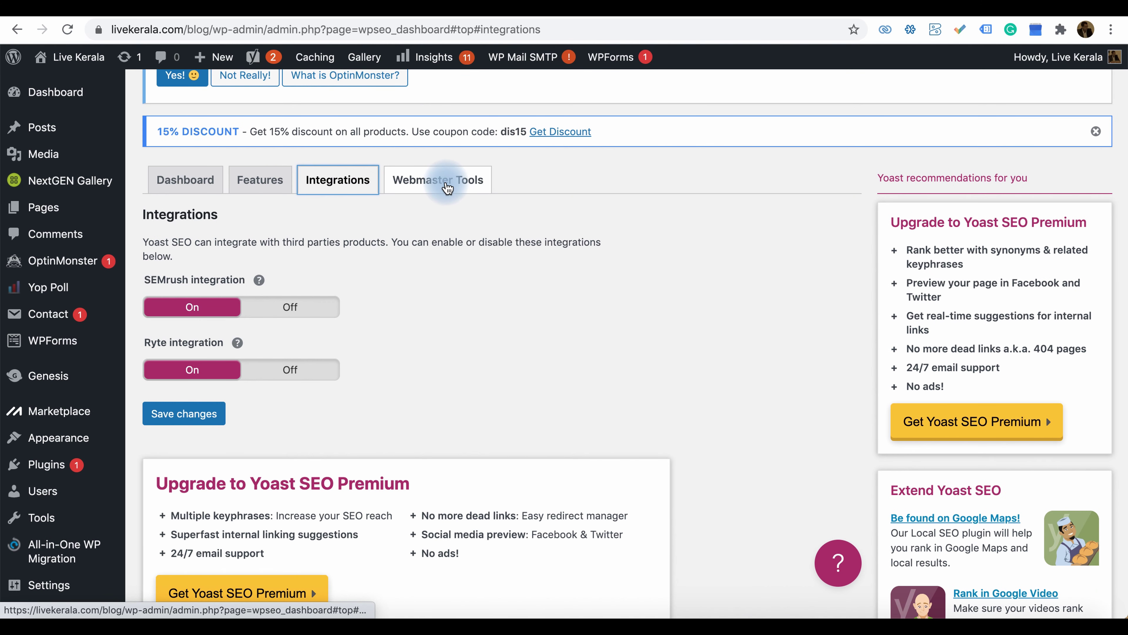
# View the Webmaster Tools tab's empty Baidu, Bing, Google and Yandex verification fields.
pyautogui.scroll(2, 444, 191)
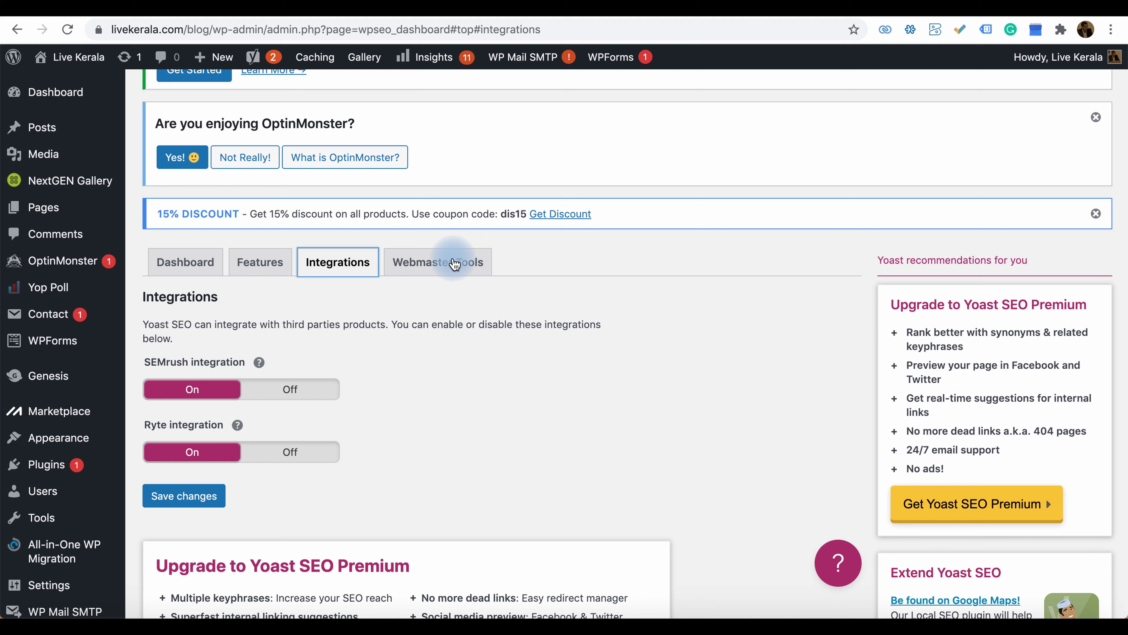
pyautogui.scroll(3, 454, 263)
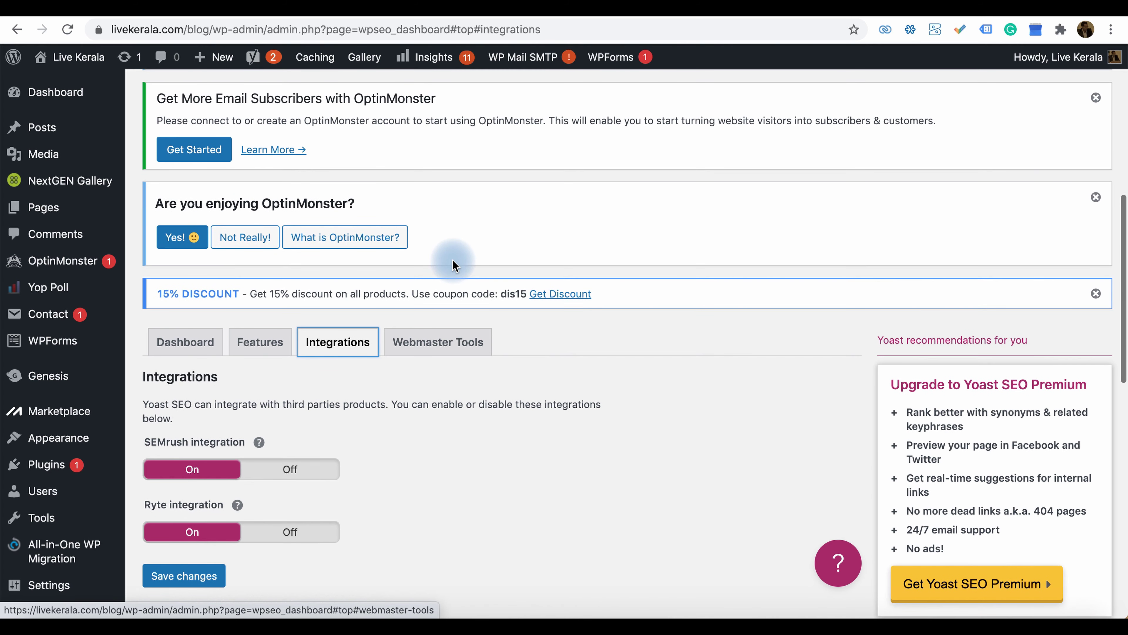
pyautogui.scroll(3, 453, 265)
pyautogui.scroll(2, 453, 266)
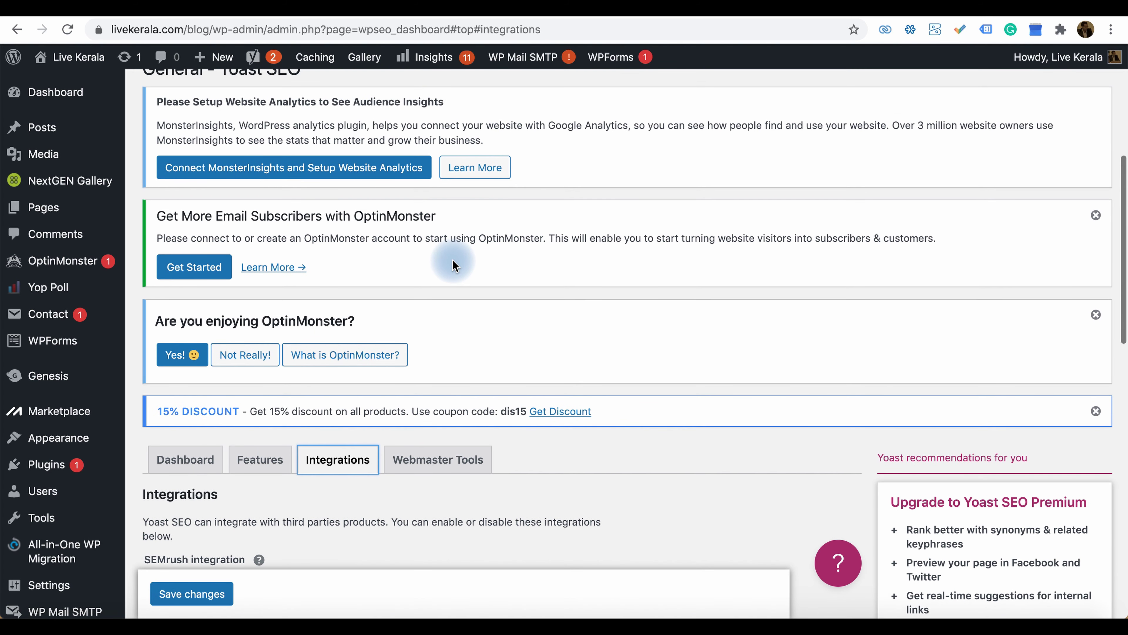
pyautogui.scroll(1, 454, 266)
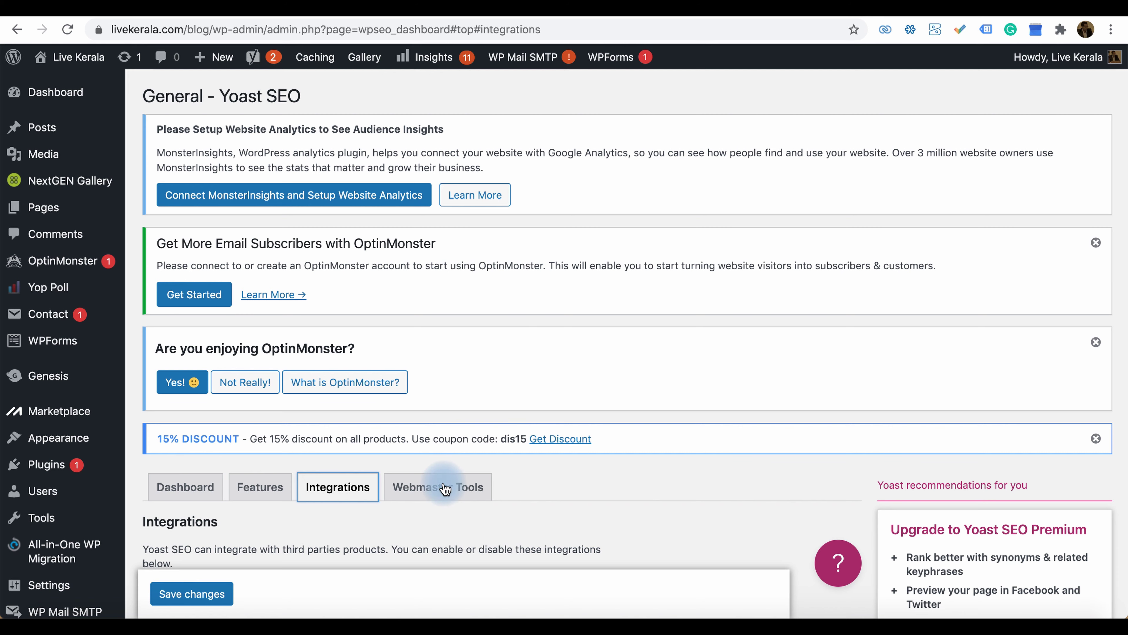
pyautogui.click(445, 489)
pyautogui.scroll(-5, 596, 477)
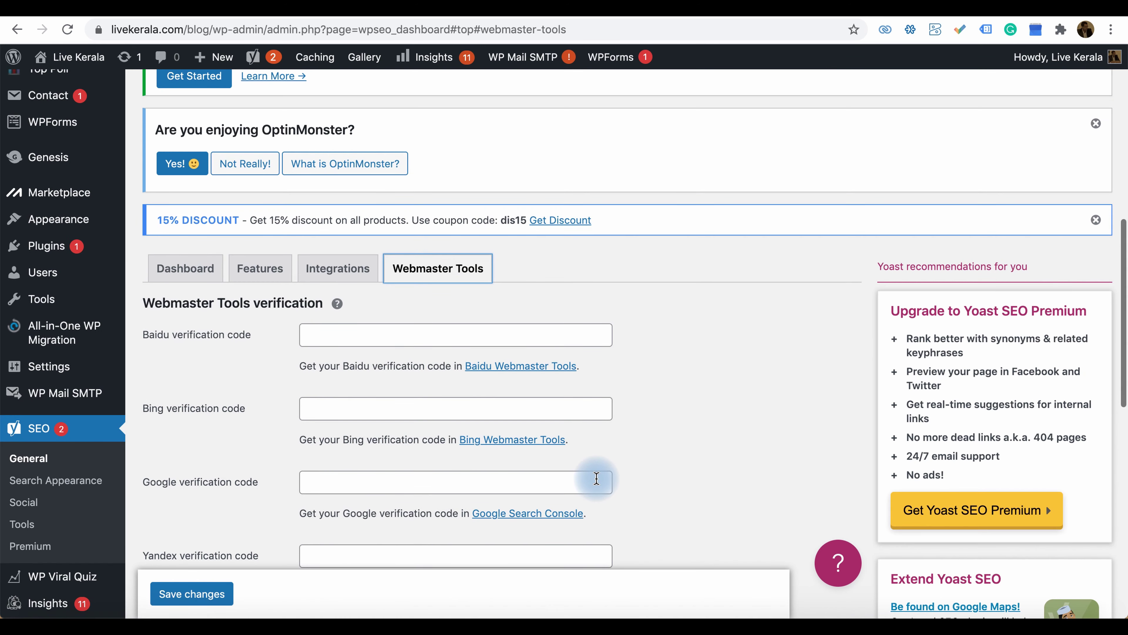
pyautogui.scroll(-9, 596, 478)
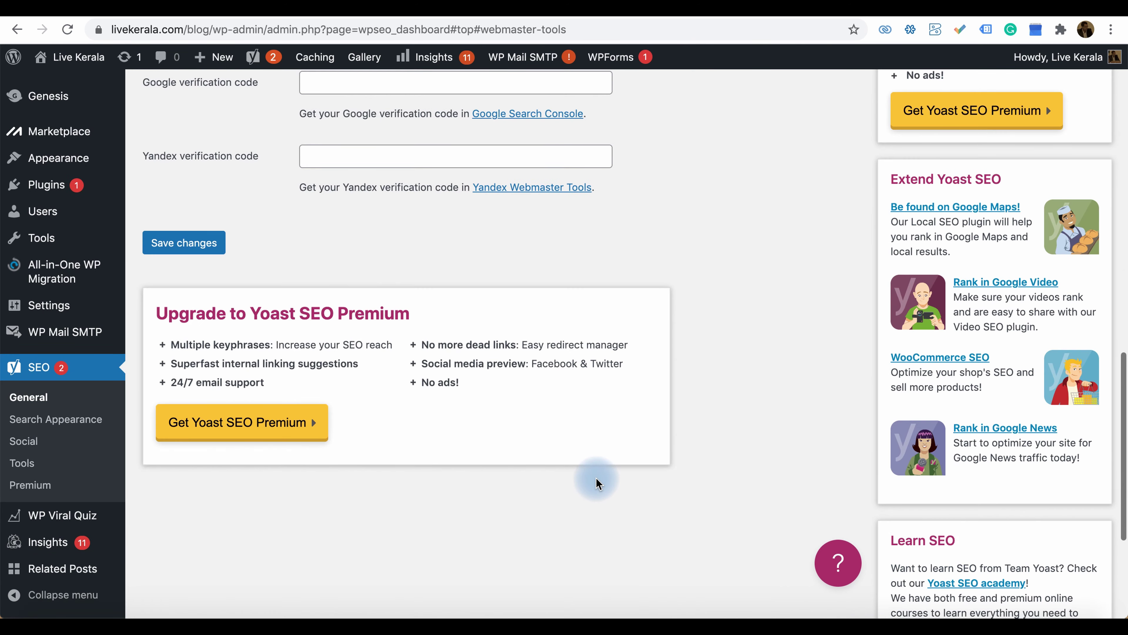
pyautogui.scroll(7, 596, 477)
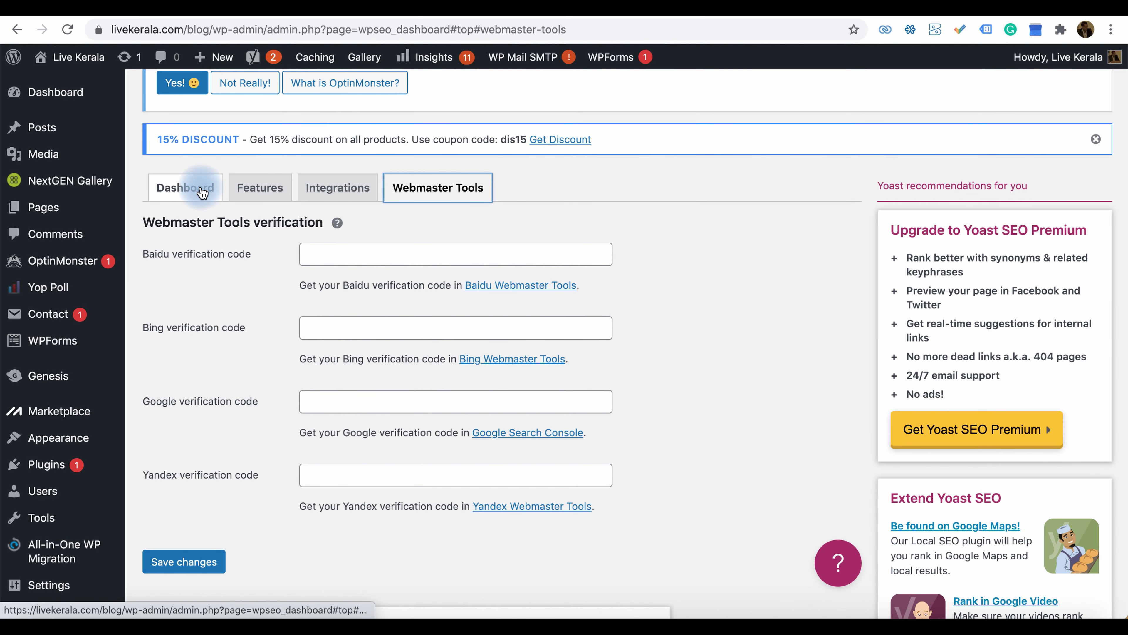
# Scroll the organic honey brands post down to the Yoast box with keyphrase 'Organic Honey Brands'.
pyautogui.moveTo(112, 208)
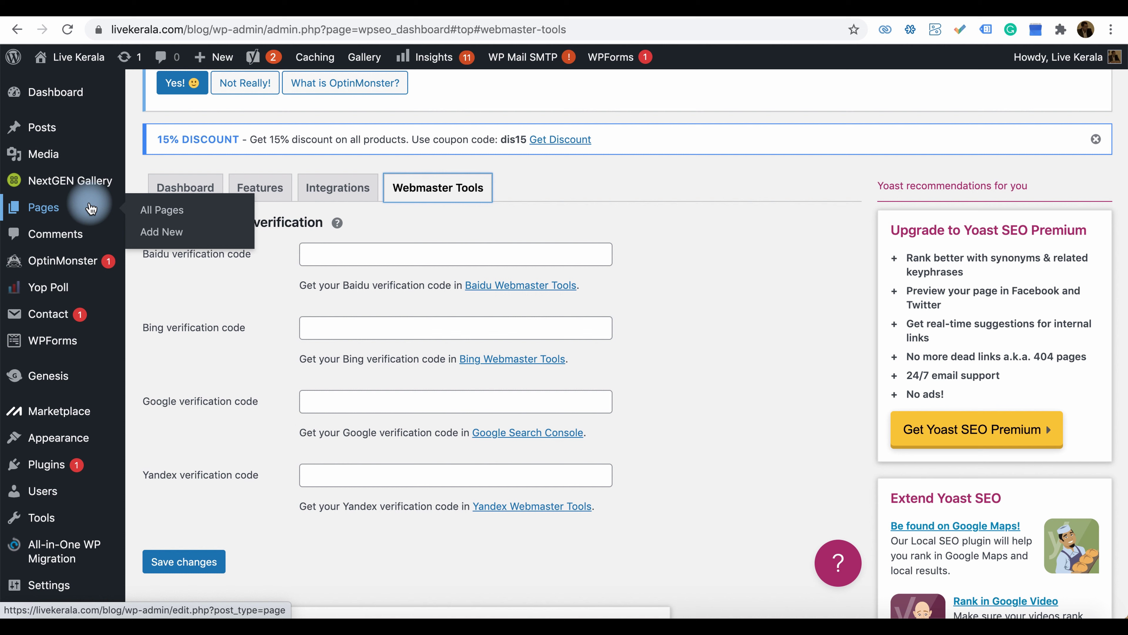
pyautogui.moveTo(56, 126)
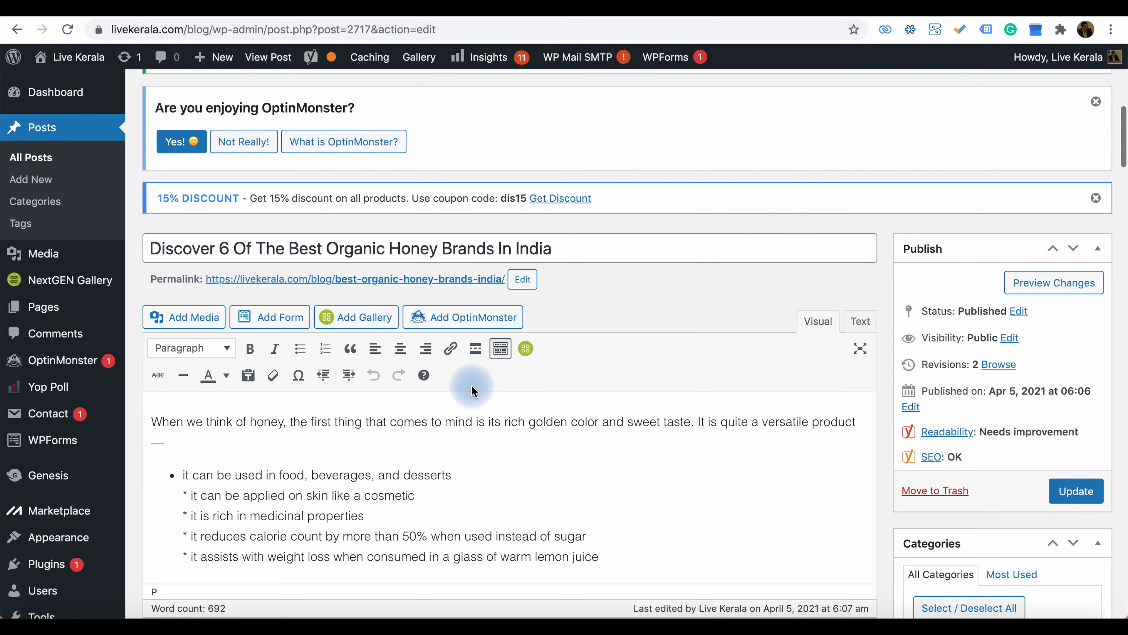
pyautogui.scroll(2, 473, 391)
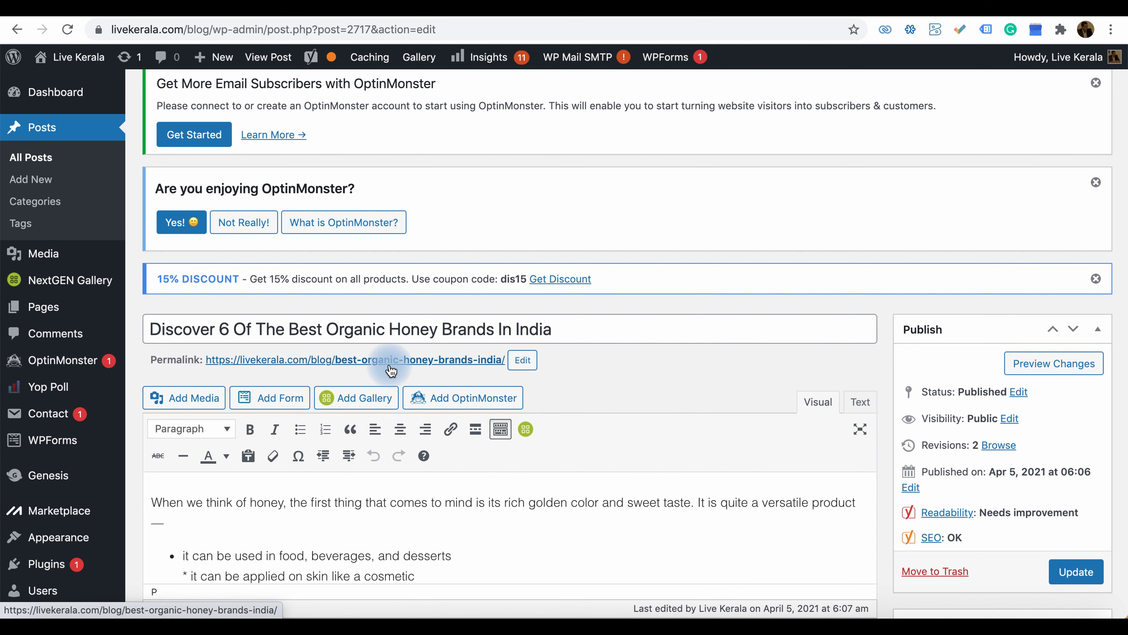
pyautogui.scroll(-1, 561, 472)
pyautogui.scroll(-5, 562, 472)
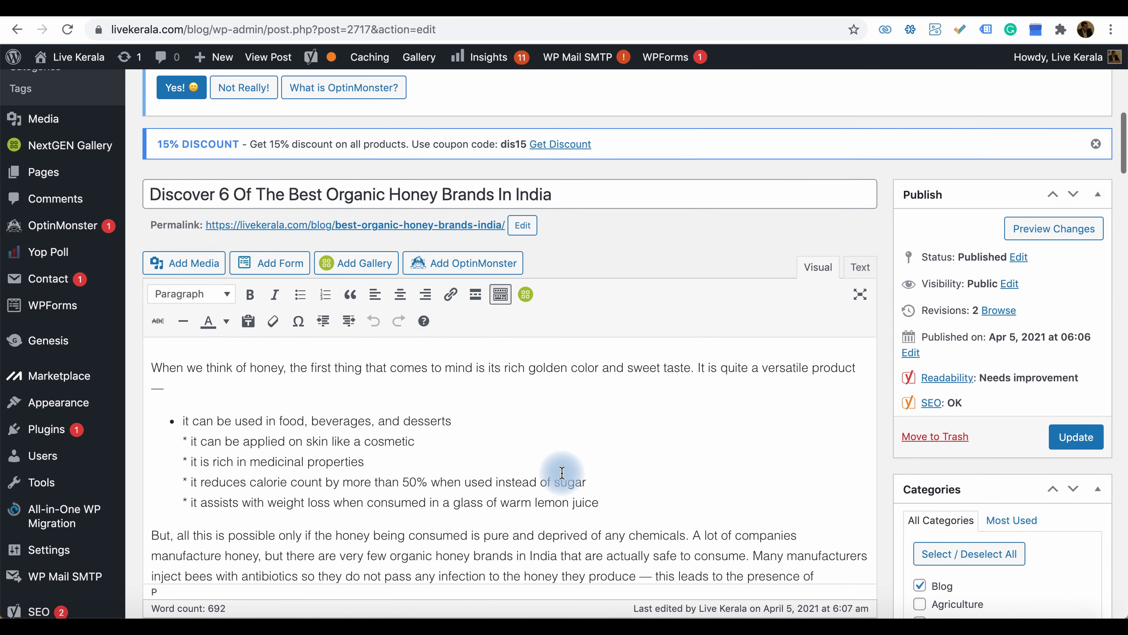
pyautogui.scroll(-15, 562, 472)
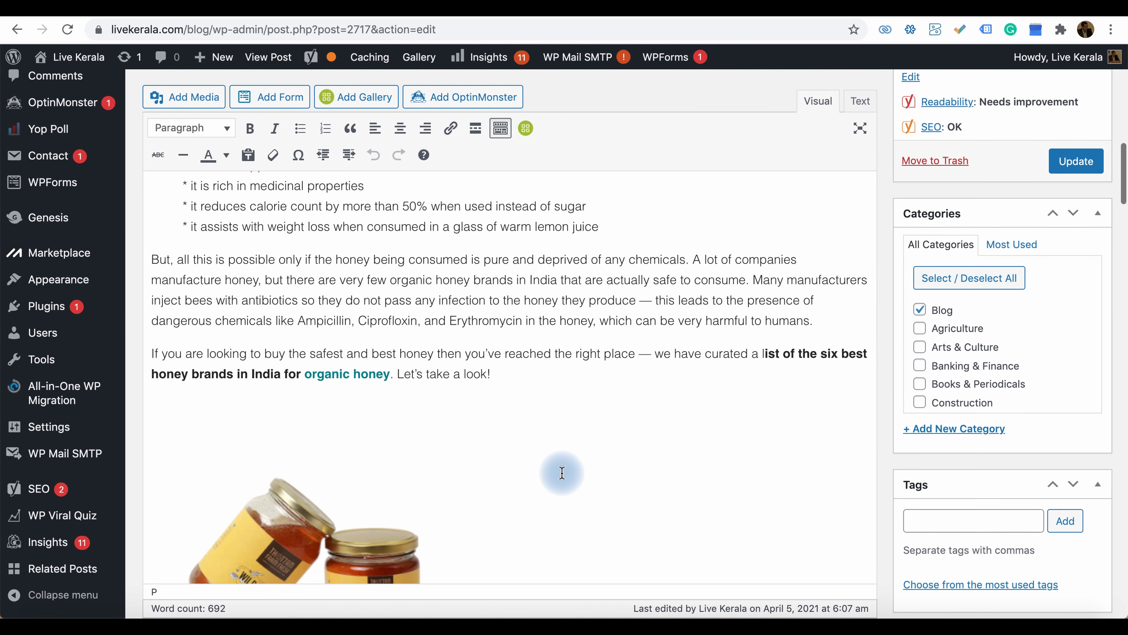
pyautogui.scroll(-20, 562, 472)
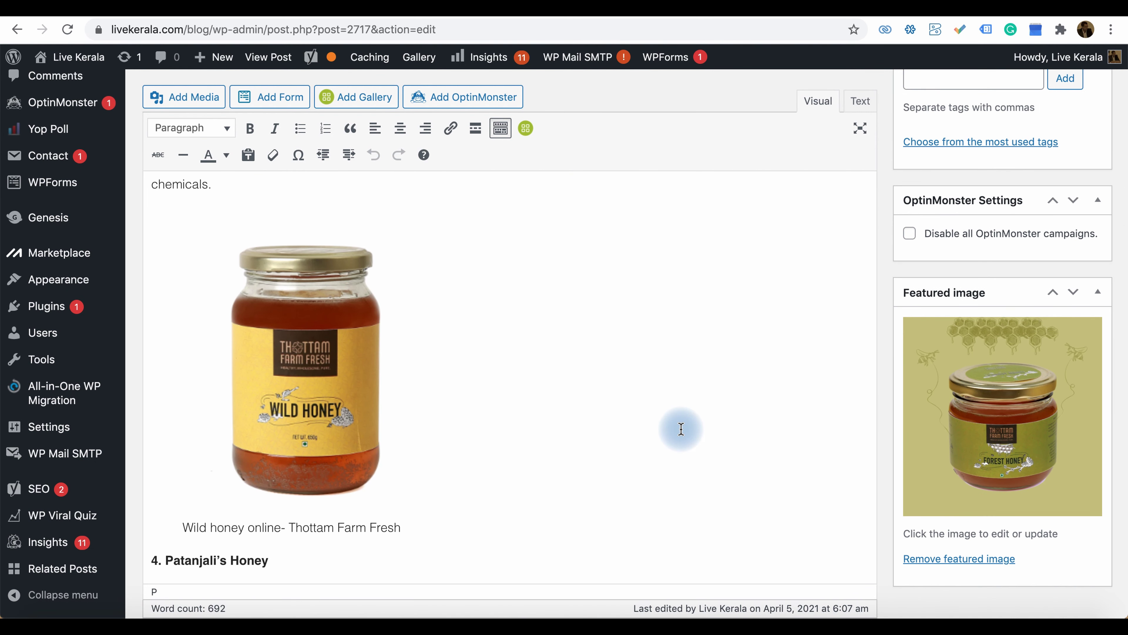
pyautogui.scroll(-20, 675, 426)
pyautogui.scroll(-1, 681, 428)
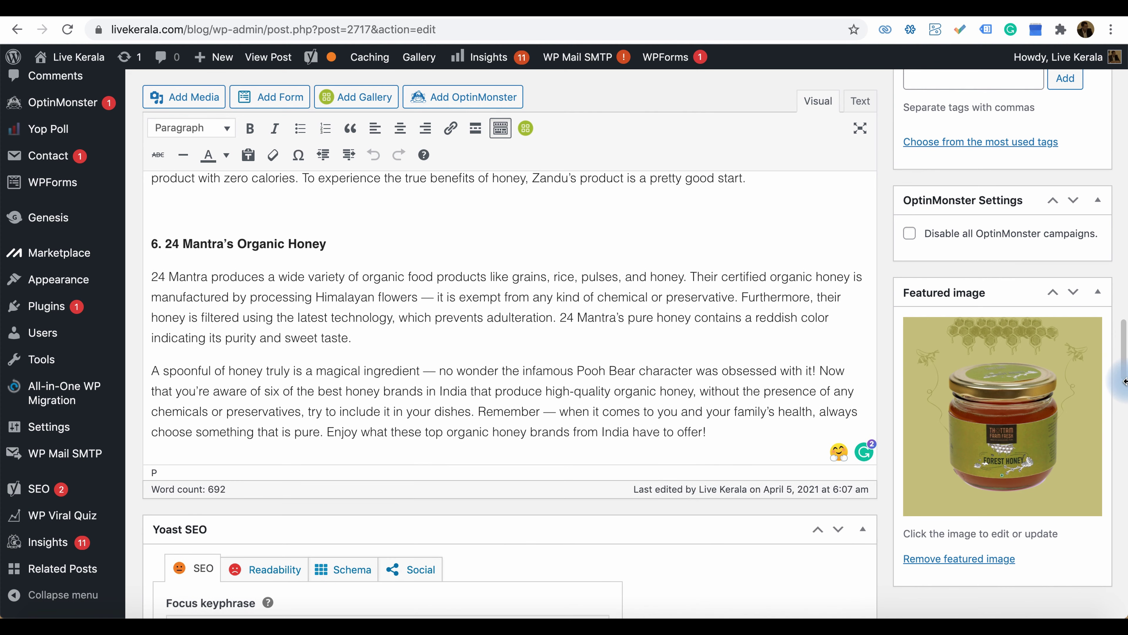
pyautogui.scroll(-3, 684, 531)
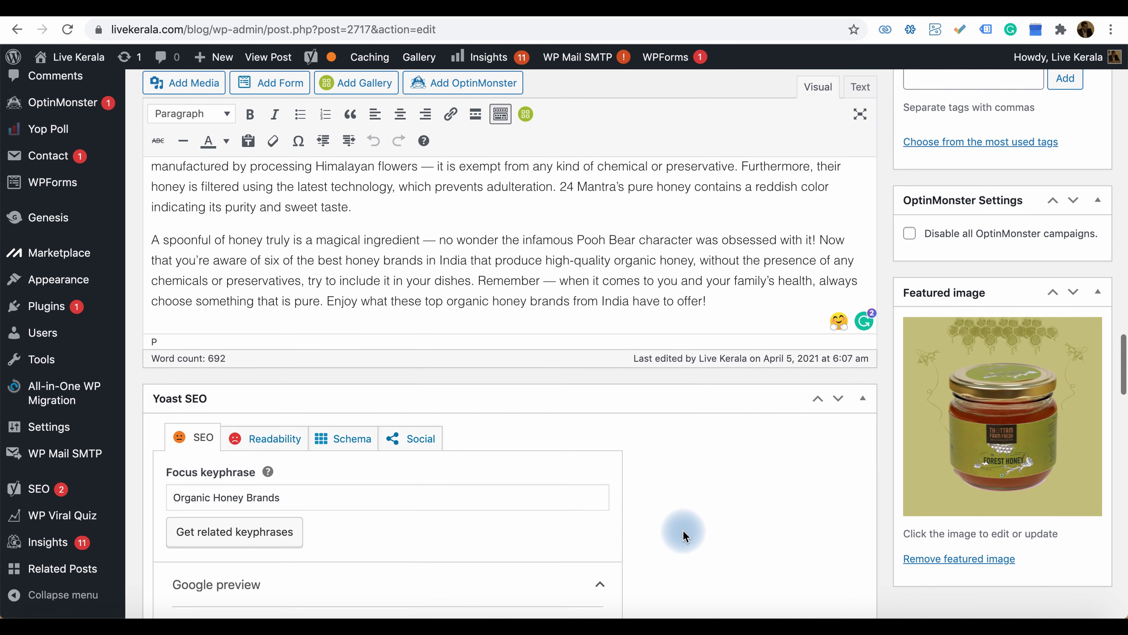
pyautogui.scroll(-2, 683, 530)
pyautogui.scroll(-1, 683, 530)
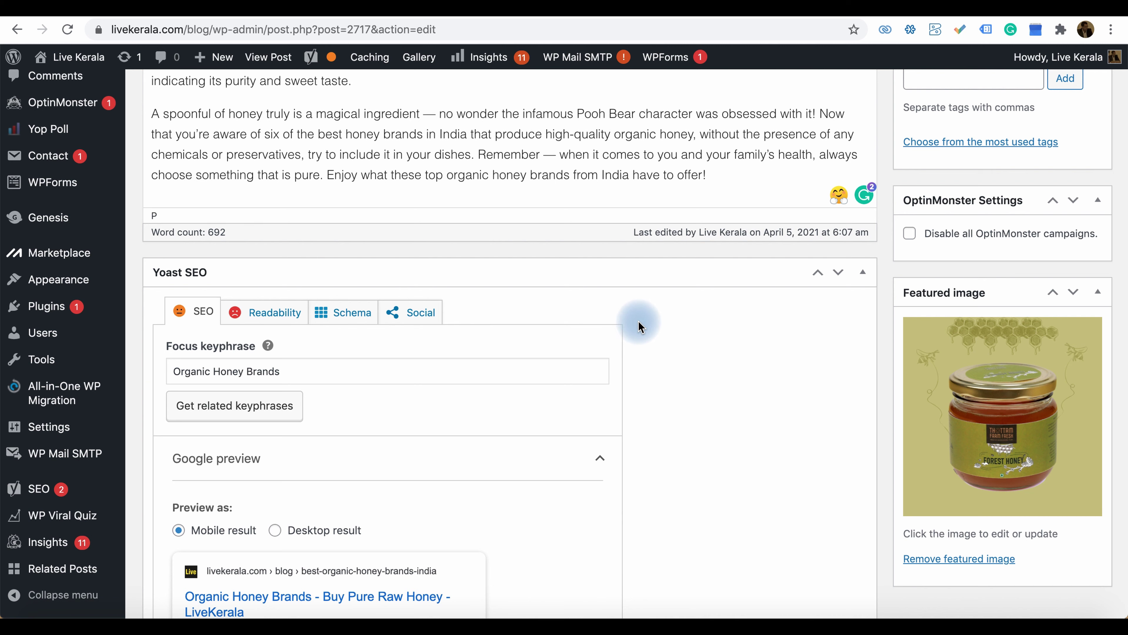
pyautogui.scroll(-3, 699, 374)
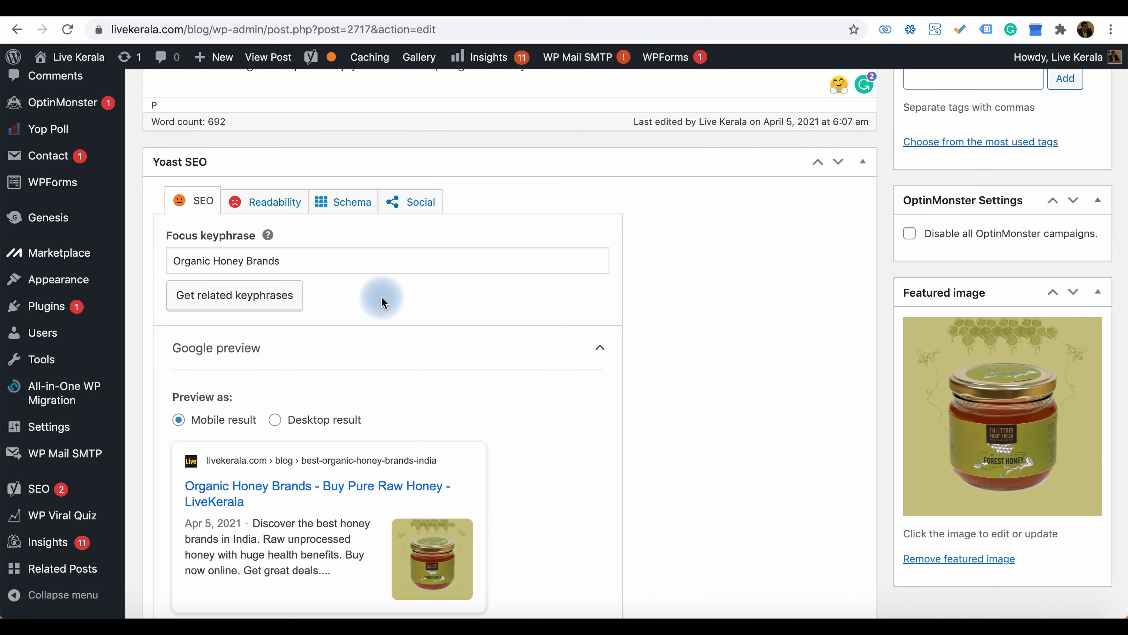
pyautogui.click(267, 205)
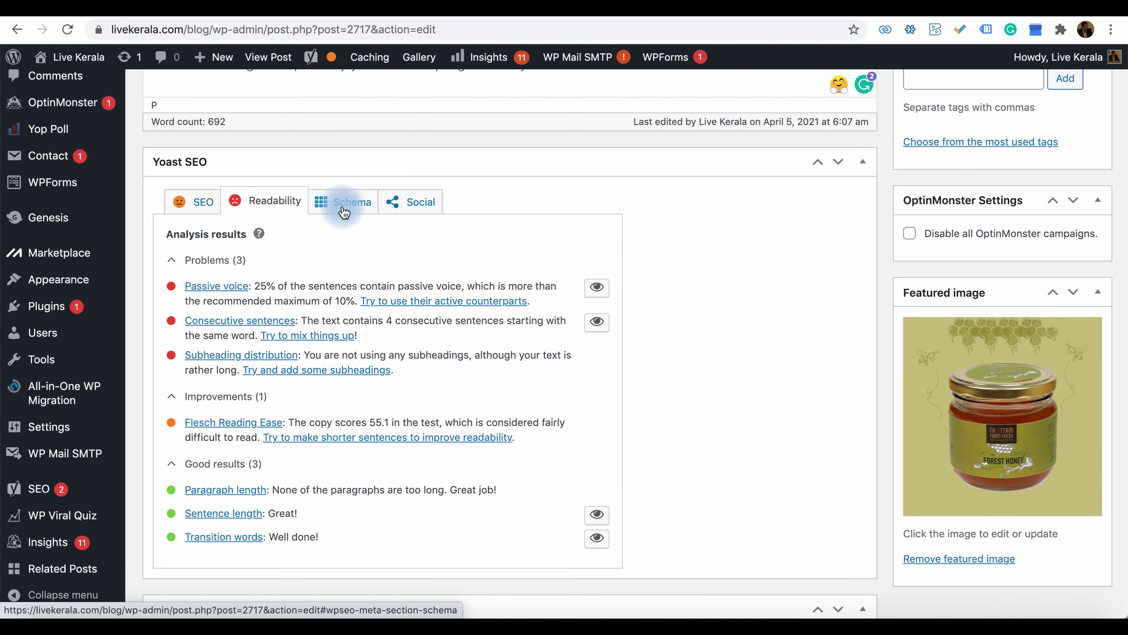
pyautogui.click(327, 210)
pyautogui.click(416, 211)
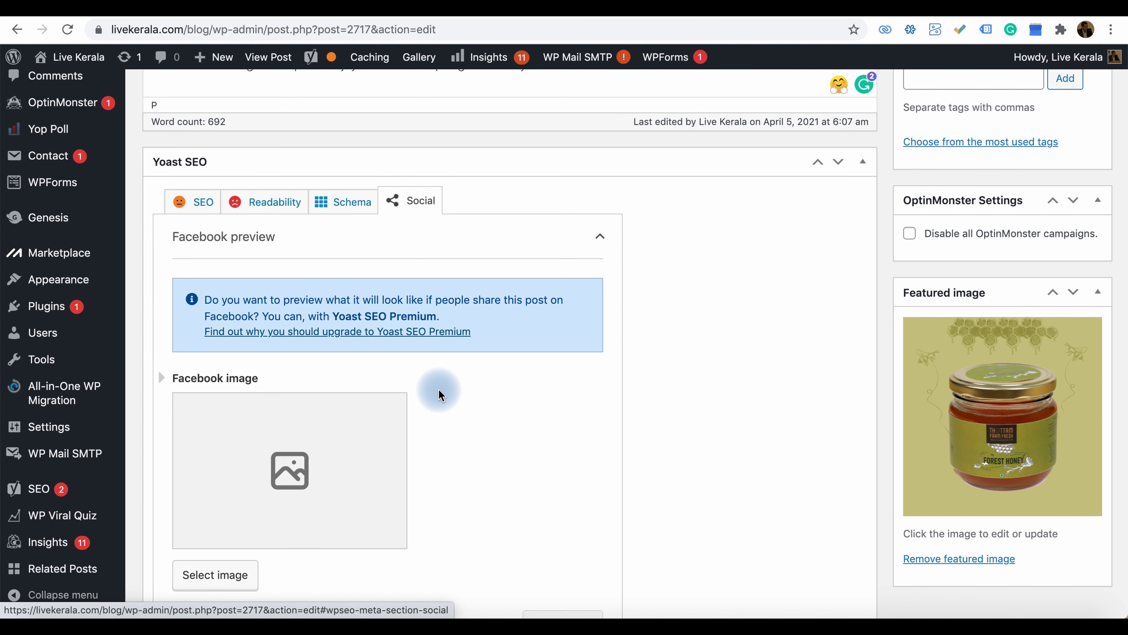
pyautogui.scroll(-2, 438, 391)
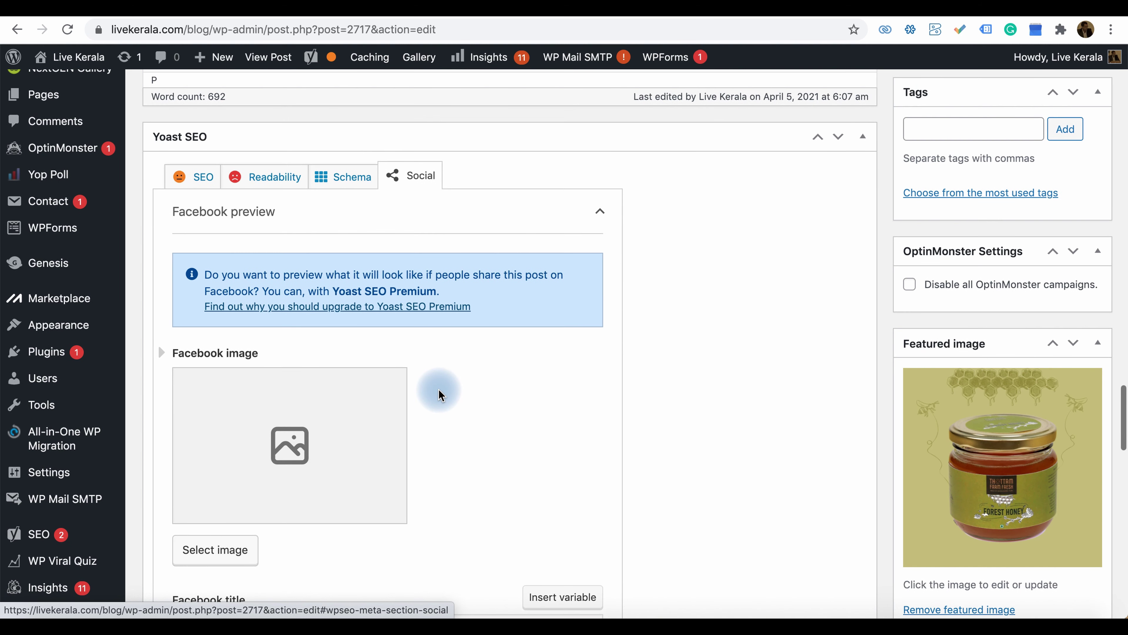
pyautogui.click(205, 177)
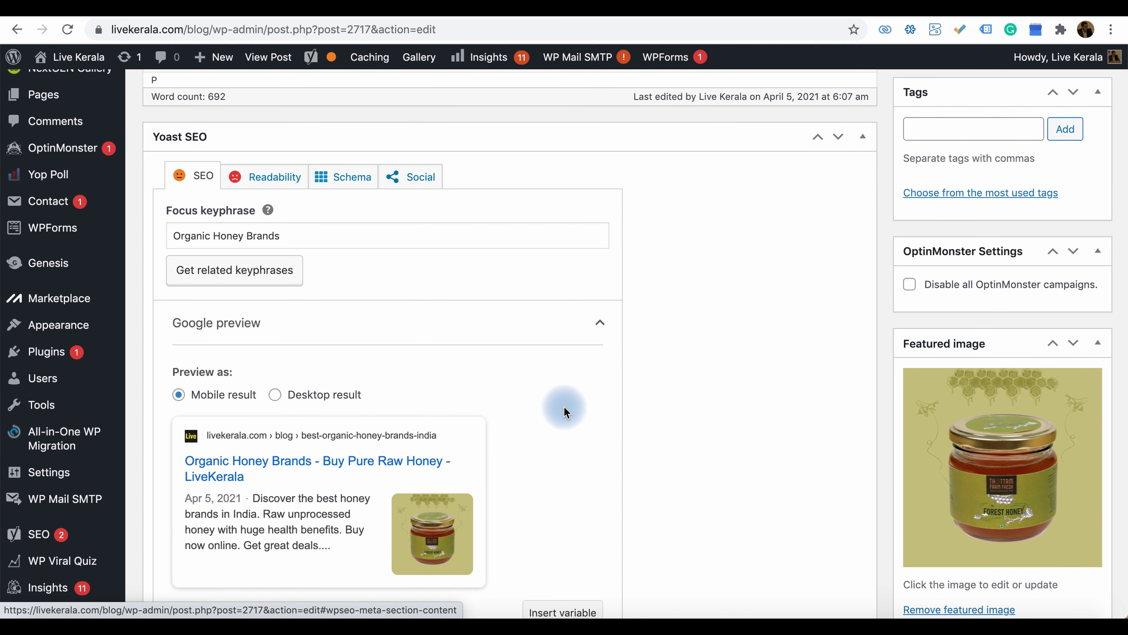
# Scroll past the snippet fields to the analysis: 3 problems, 2 improvements, 8 good results.
pyautogui.scroll(-6, 564, 411)
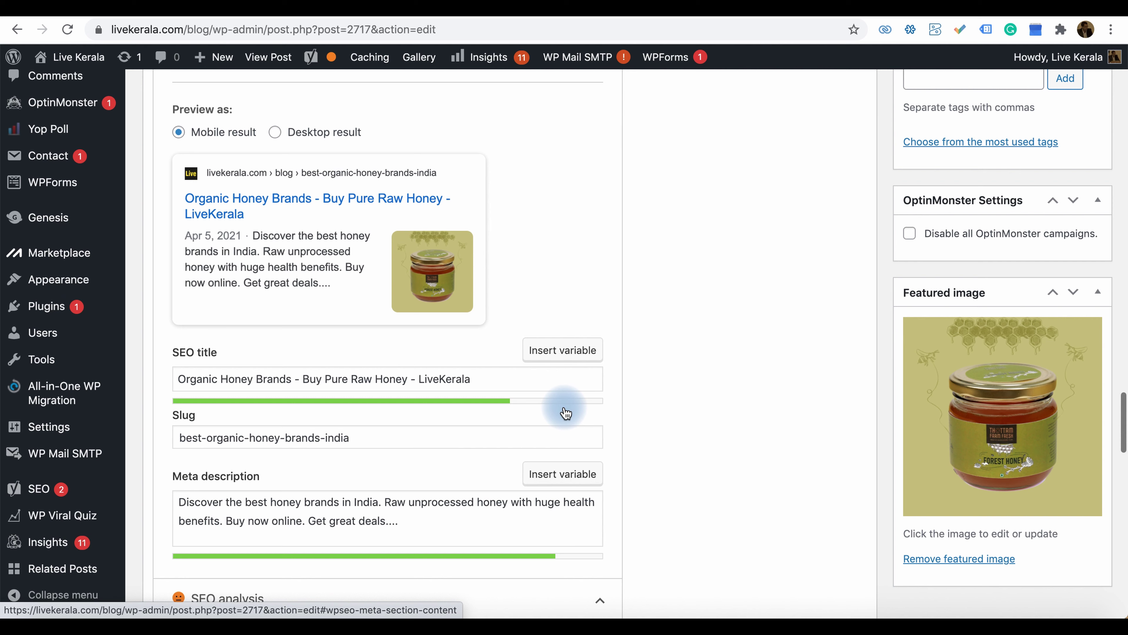
pyautogui.scroll(-1, 564, 409)
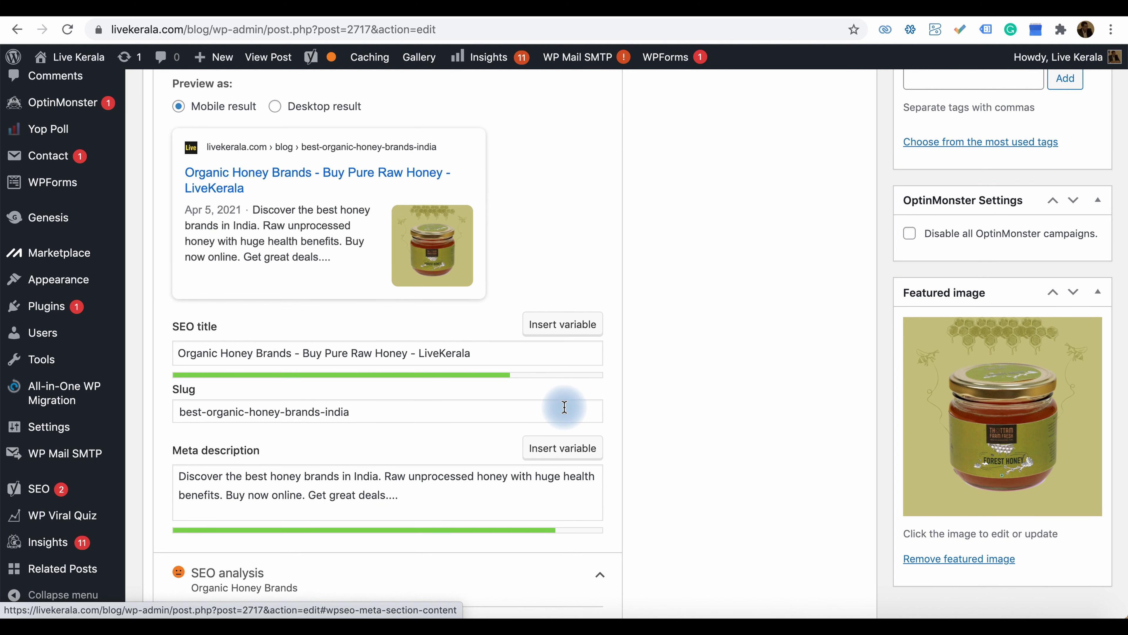
pyautogui.scroll(-3, 564, 407)
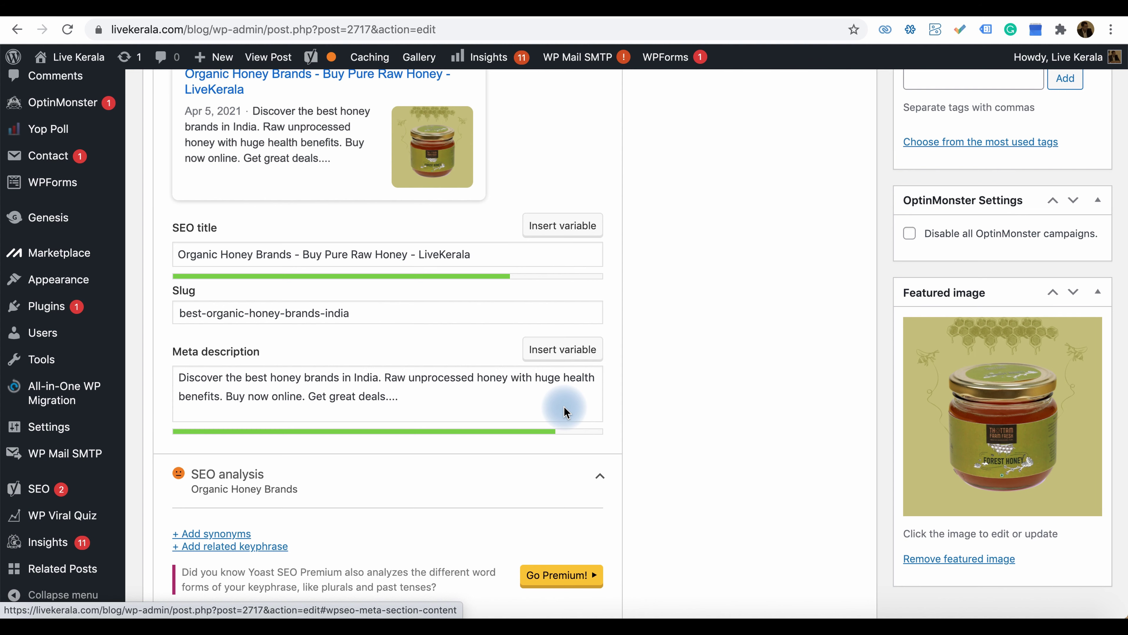
pyautogui.scroll(-3, 564, 407)
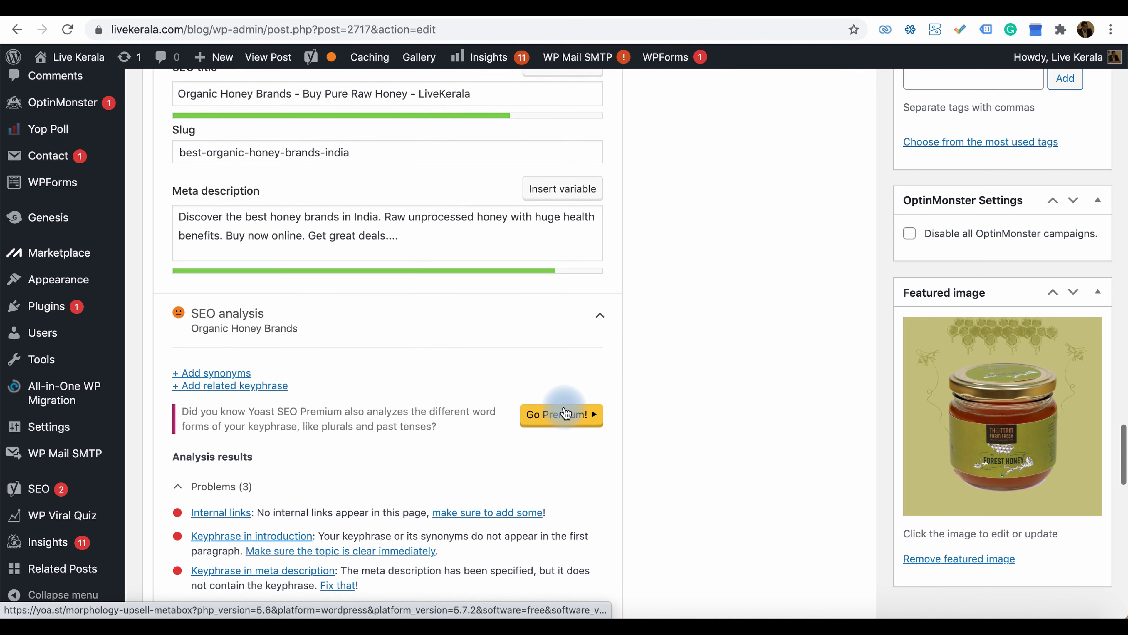
pyautogui.scroll(-3, 564, 411)
pyautogui.scroll(-4, 564, 411)
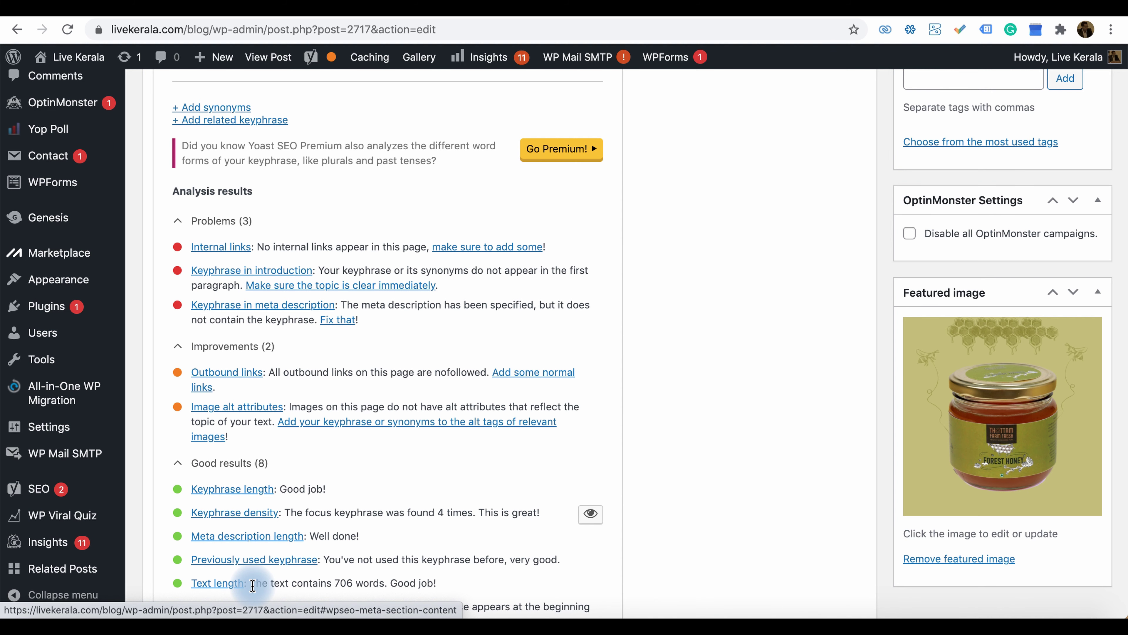
pyautogui.scroll(-1, 252, 586)
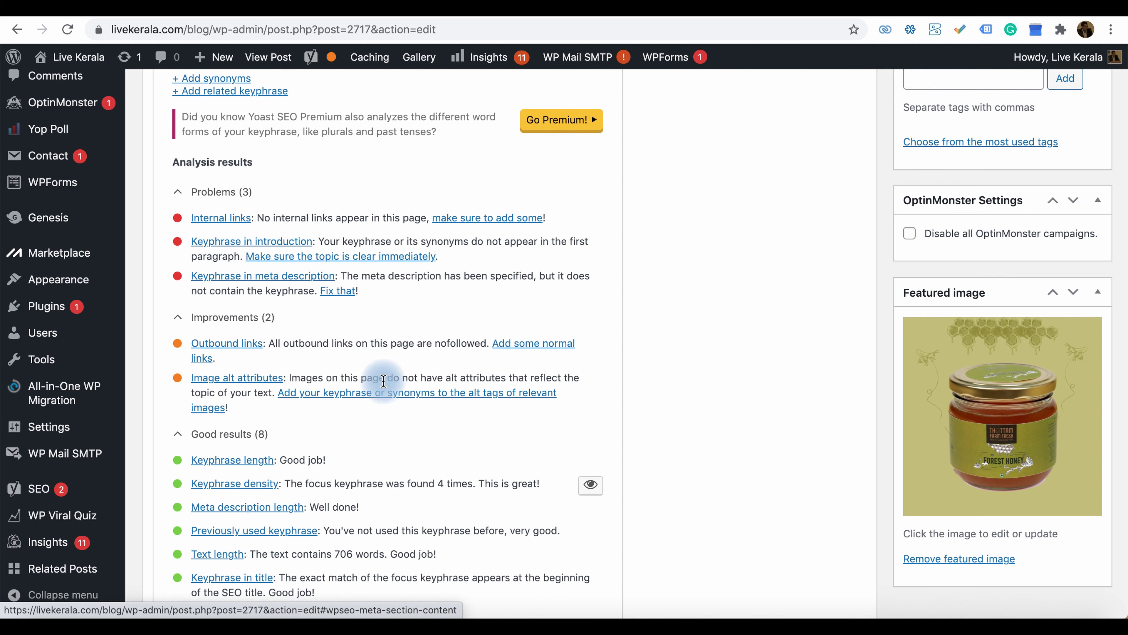
pyautogui.scroll(2, 383, 382)
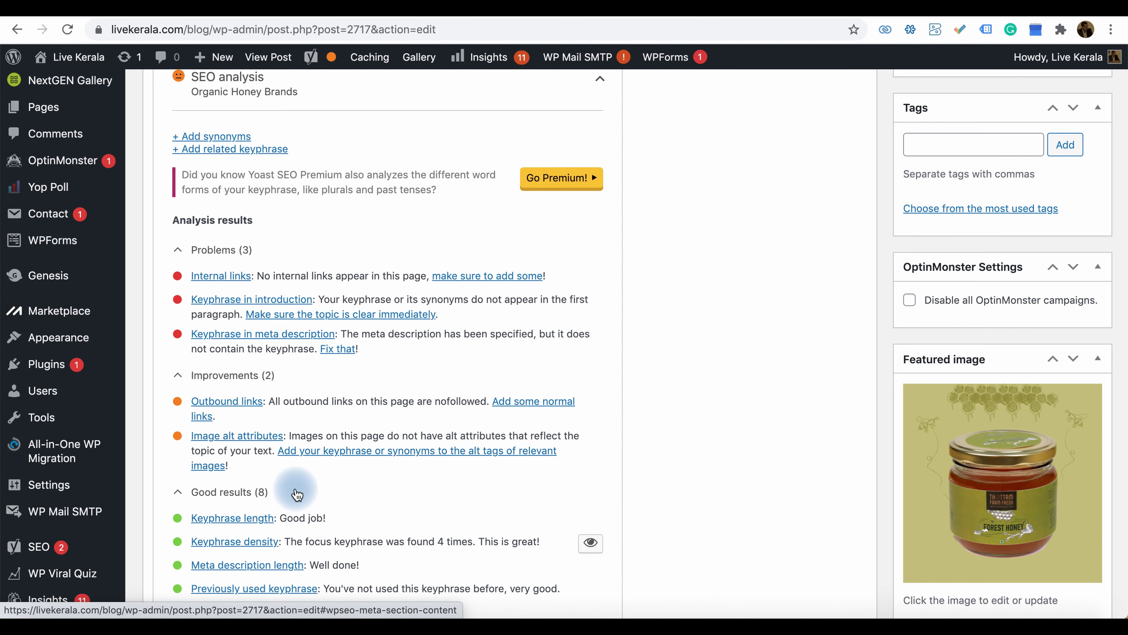
# Scan the Good results, then return to the snippet with slug best-organic-honey-brands-india.
pyautogui.scroll(-3, 297, 494)
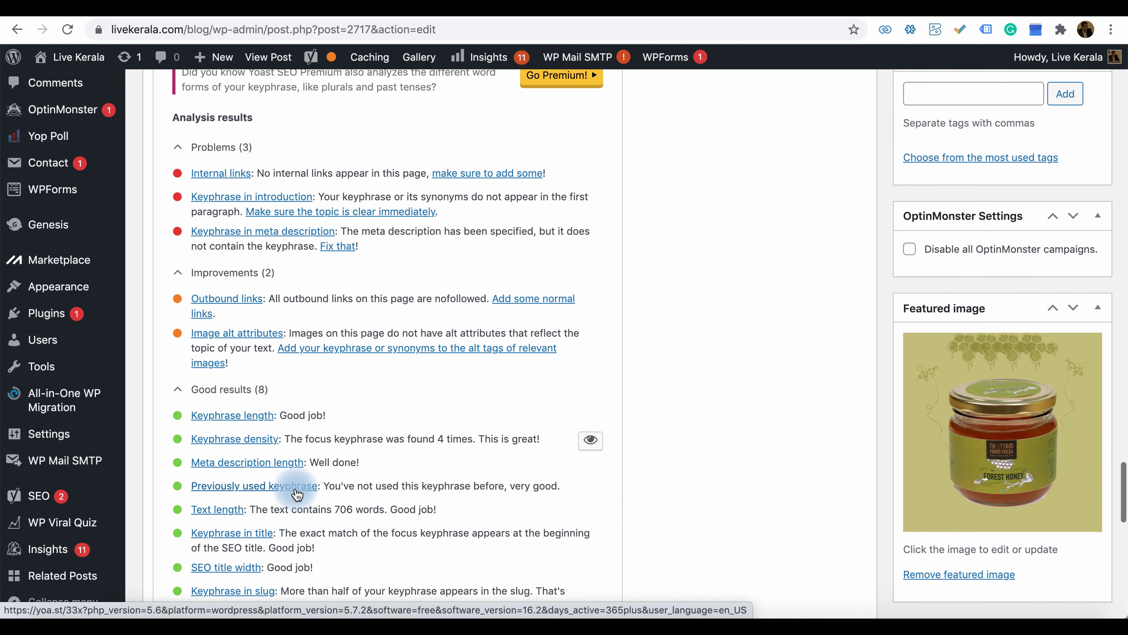
pyautogui.scroll(-2, 297, 494)
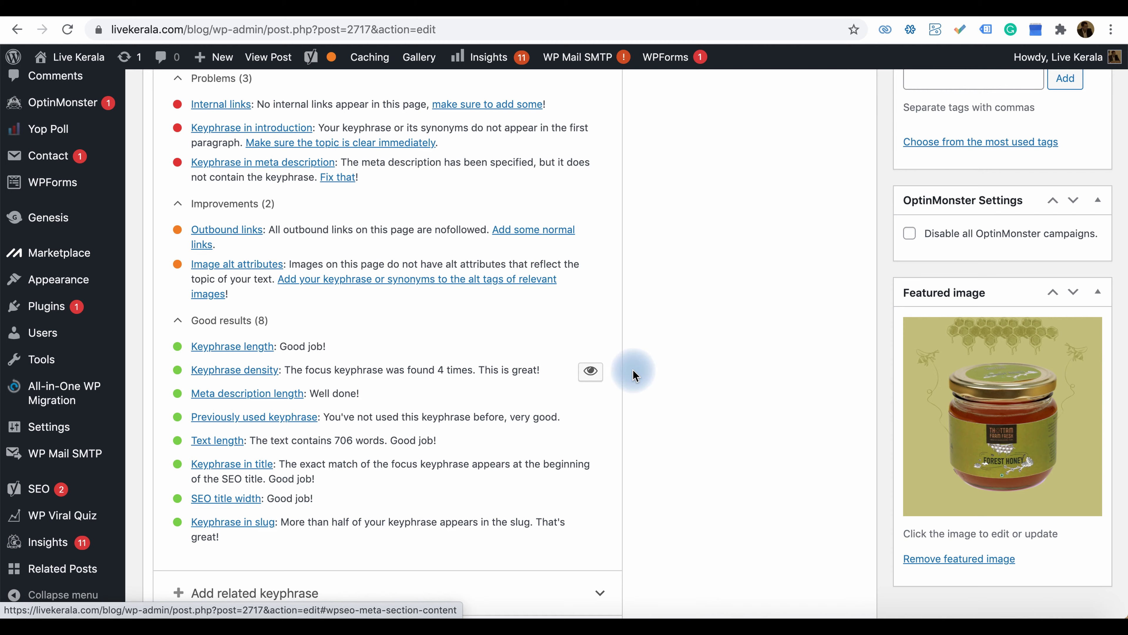
pyautogui.scroll(7, 633, 376)
pyautogui.scroll(3, 633, 375)
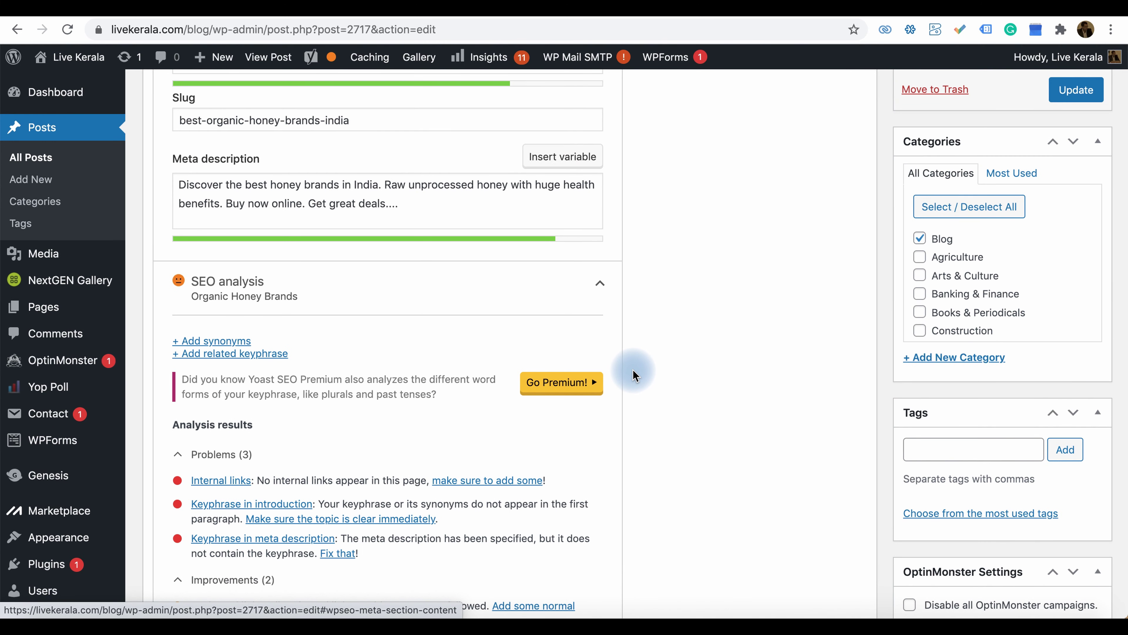
pyautogui.scroll(5, 633, 376)
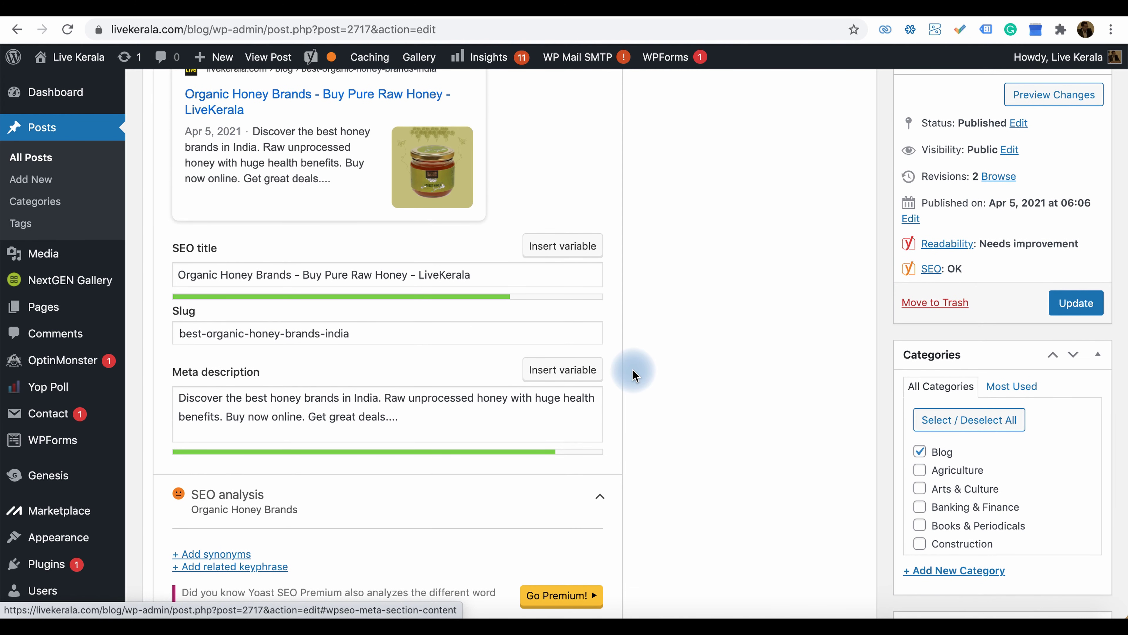
pyautogui.scroll(10, 633, 376)
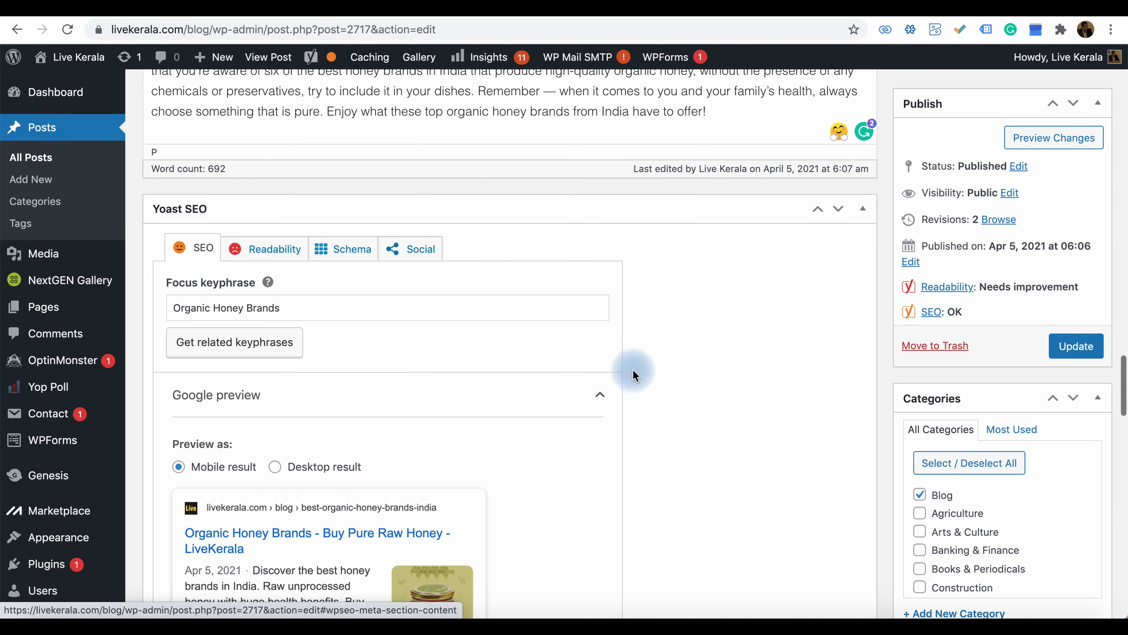
pyautogui.scroll(-4, 633, 376)
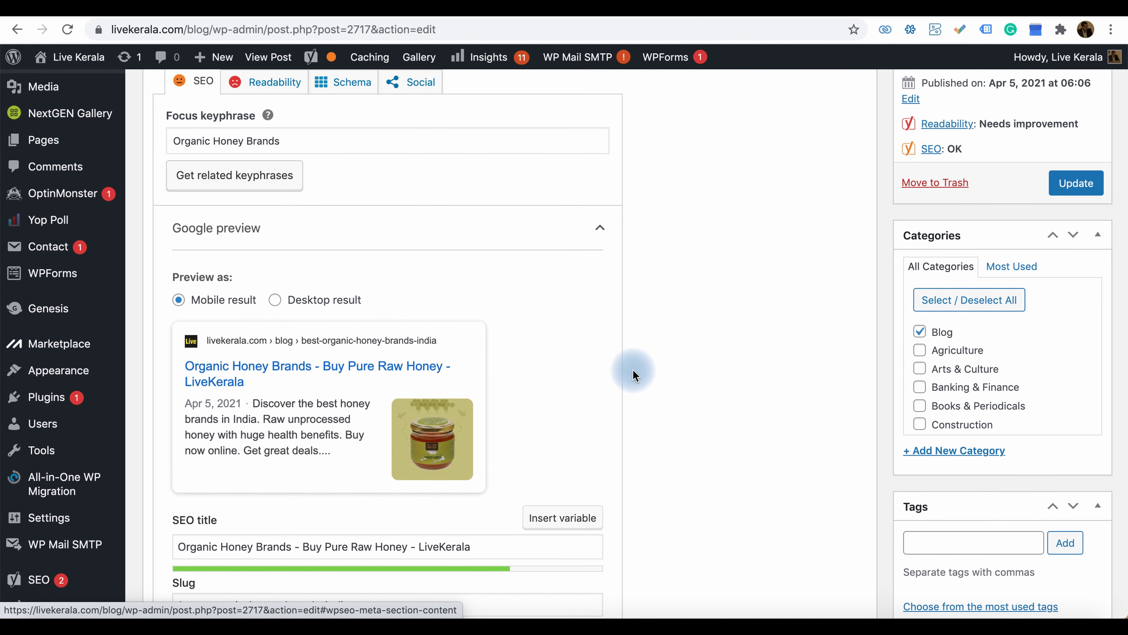
pyautogui.scroll(-4, 633, 376)
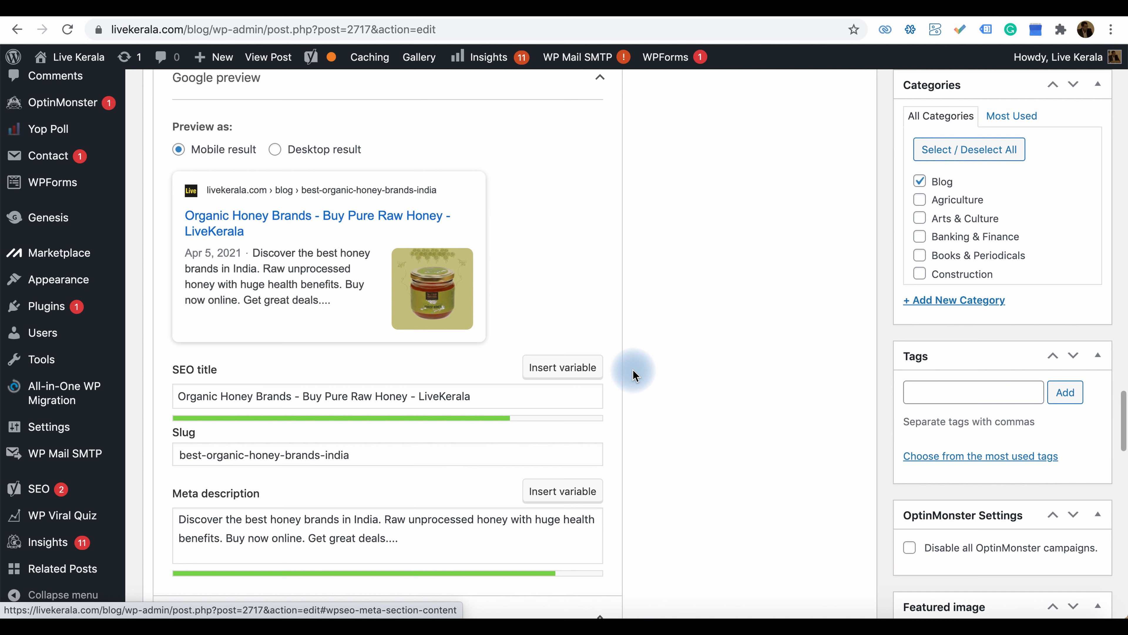